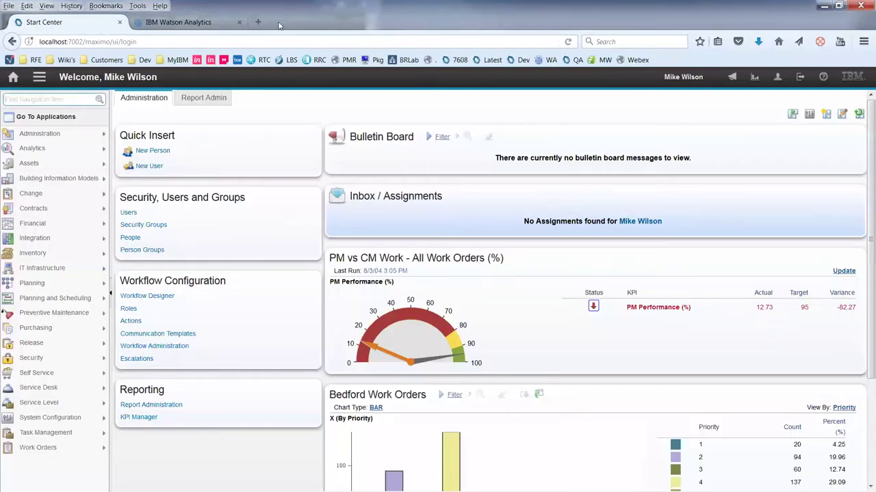
Search the navigation for 'man', open Manage Inspection Forms, and start a new form.
click(65, 101)
text(man)
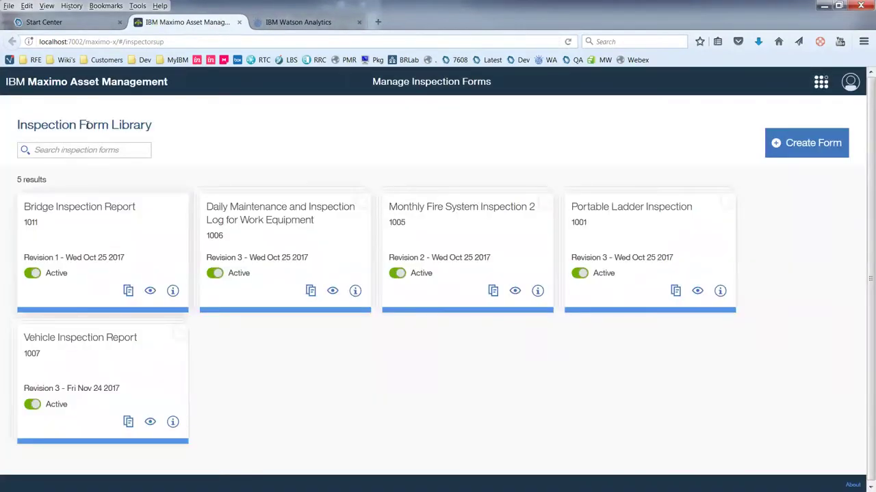
click(788, 156)
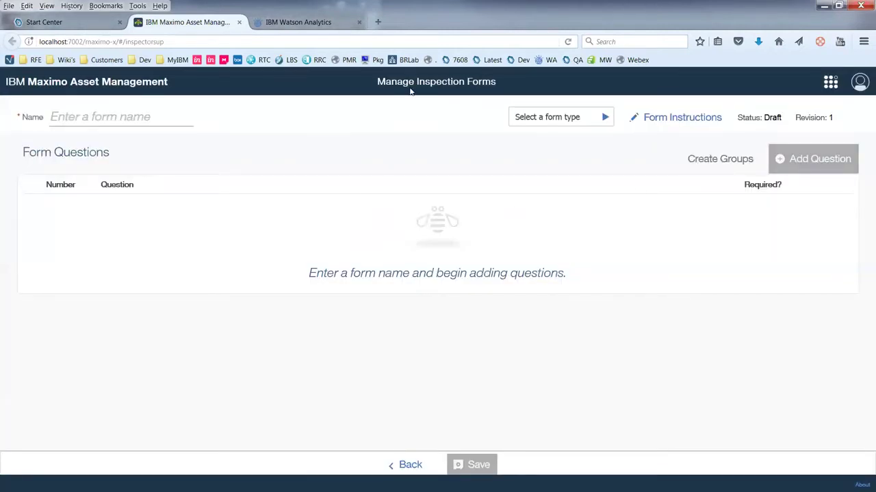
Name the form 'Sample Vehicle Inspection' and set its type to Inspection.
click(137, 120)
text(Sampl)
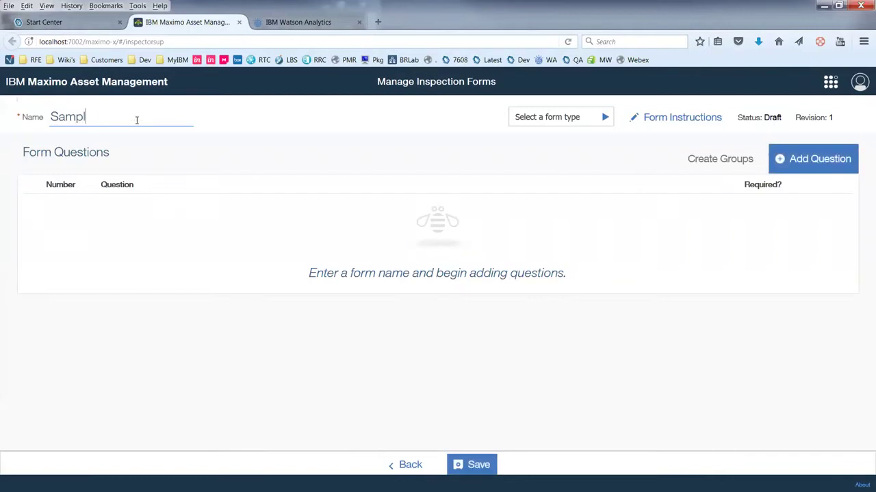
text(e Vehicle Inspection)
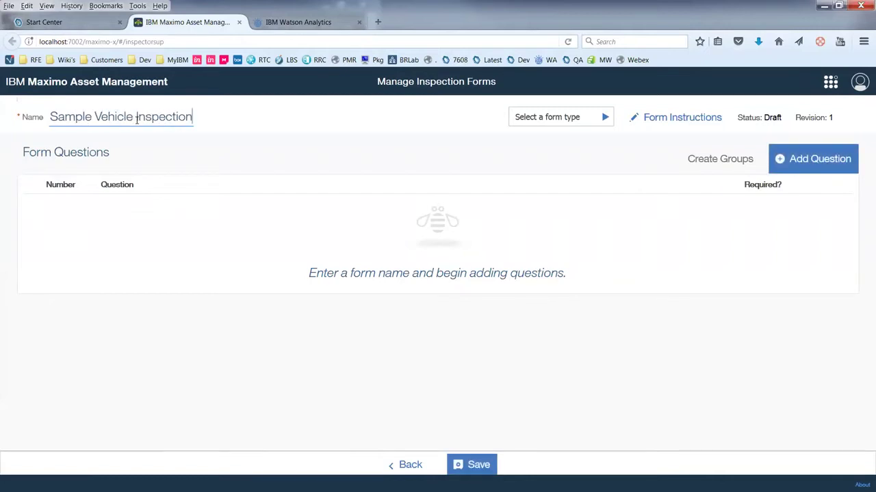
click(554, 126)
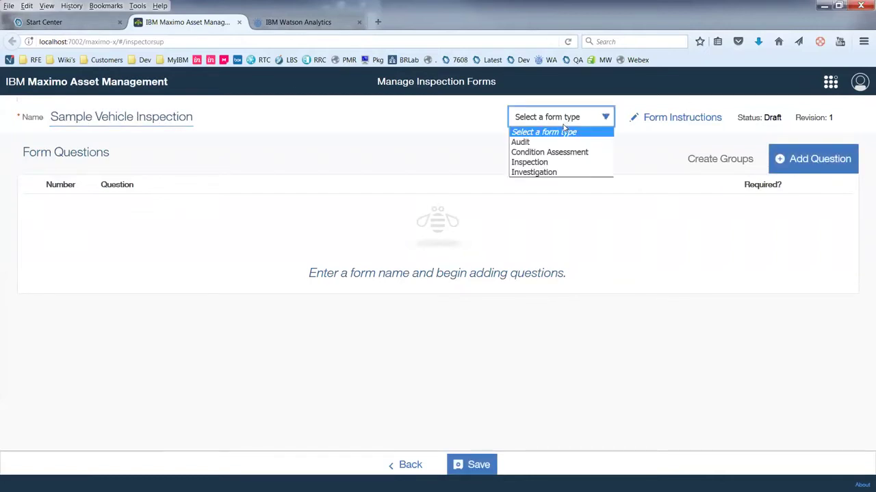
key(Up)
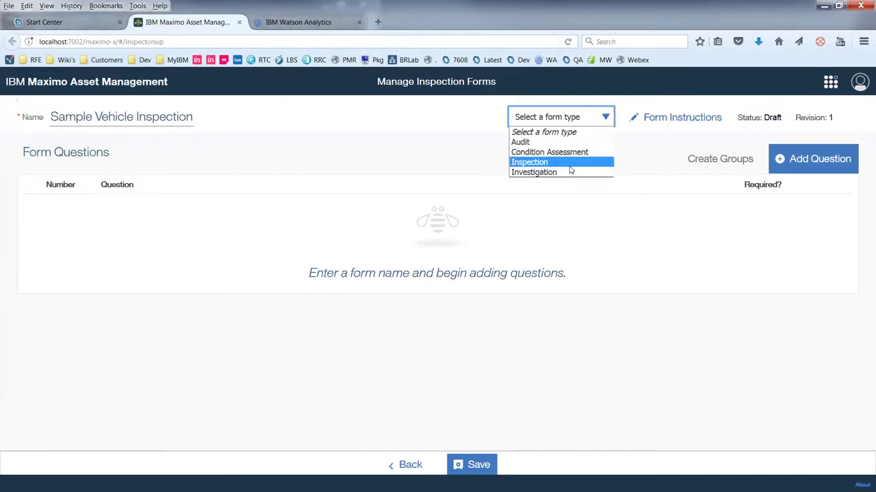
key(Return)
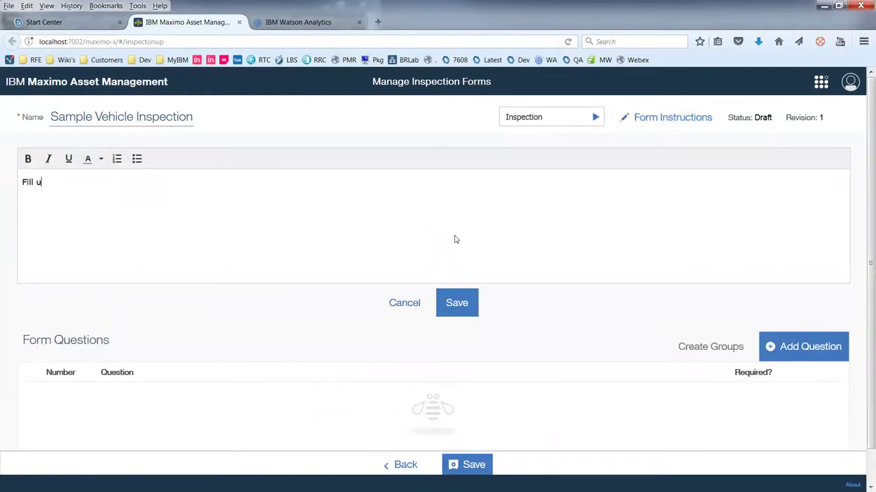
Write instructions to fill in all questions about the vehicle driven every day, and save.
text(p all questions about the v)
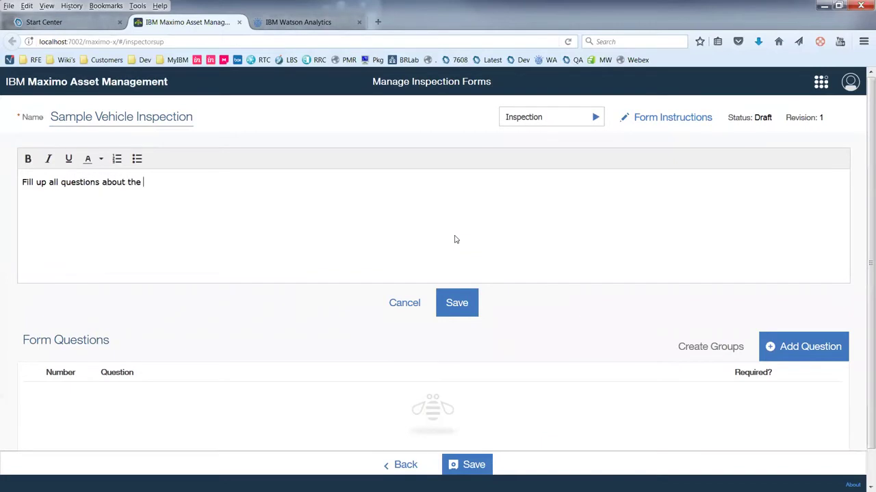
key(BackSpace)
key(BackSpace)
key(BackSpace)
text(cle you're driving every t)
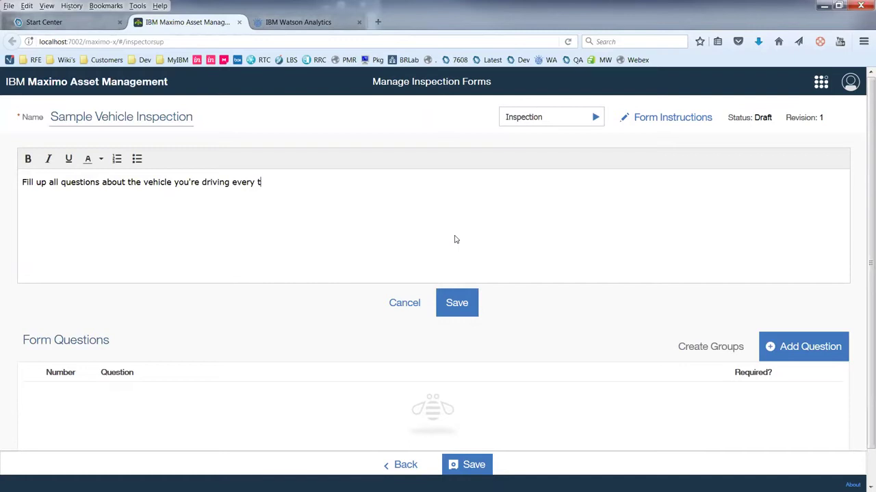
key(BackSpace)
text(day)
click(460, 302)
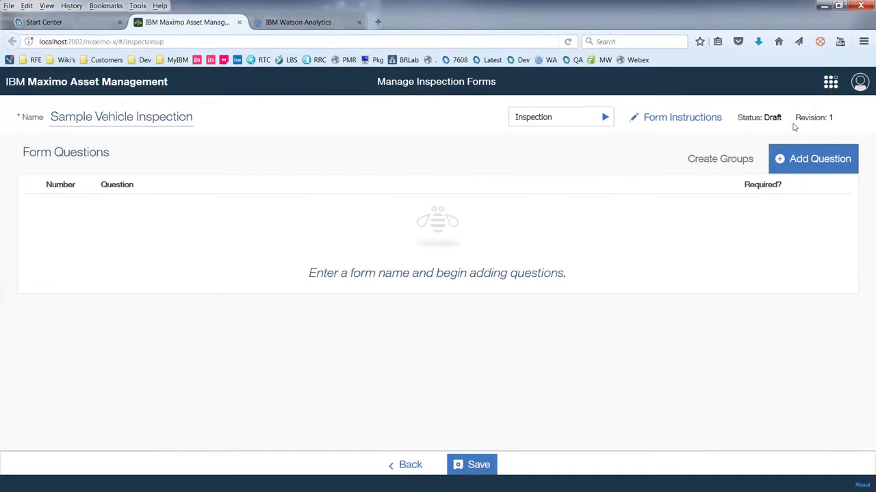
Open a new question editor and resize the browser window.
click(813, 154)
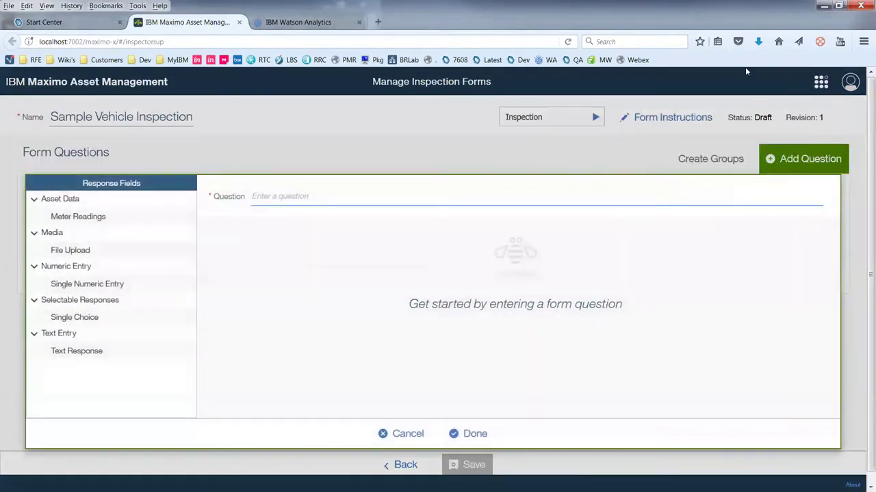
double_click(631, 24)
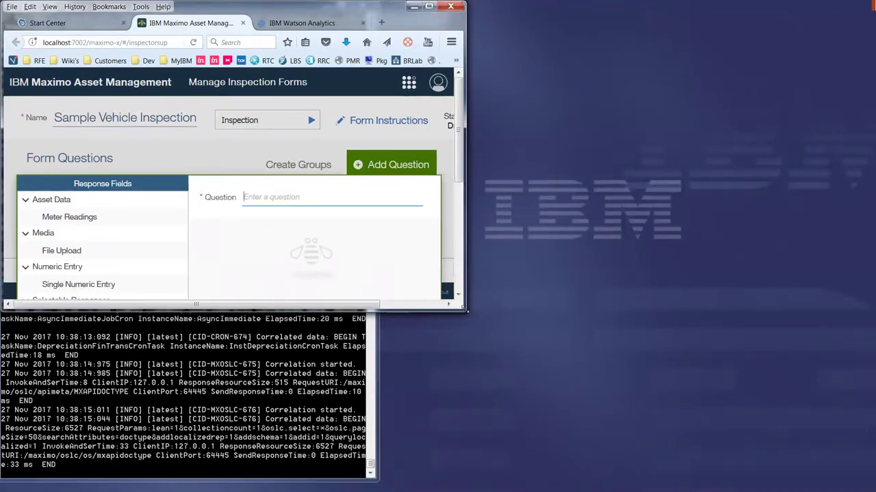
drag(465, 310, 525, 490)
Place PowerPoint's Vehicle Inspection Report slide beside the browser and zoom in.
key(alt+Tab)
double_click(644, 17)
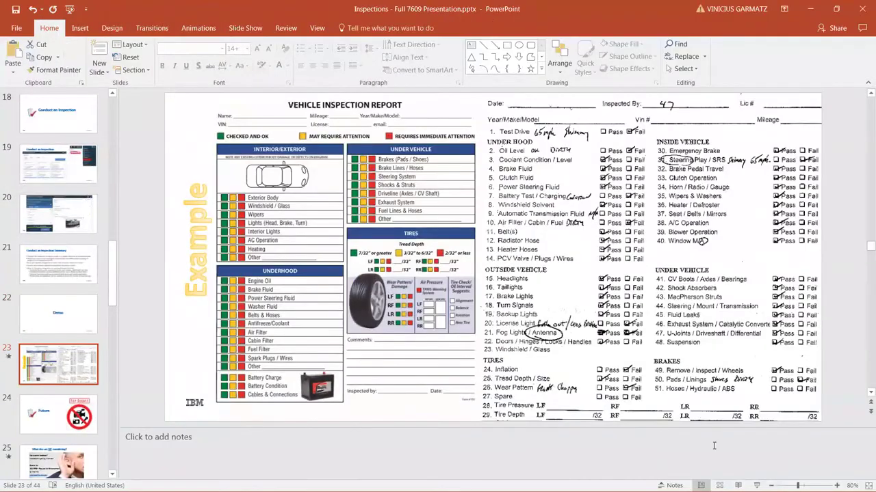
double_click(305, 4)
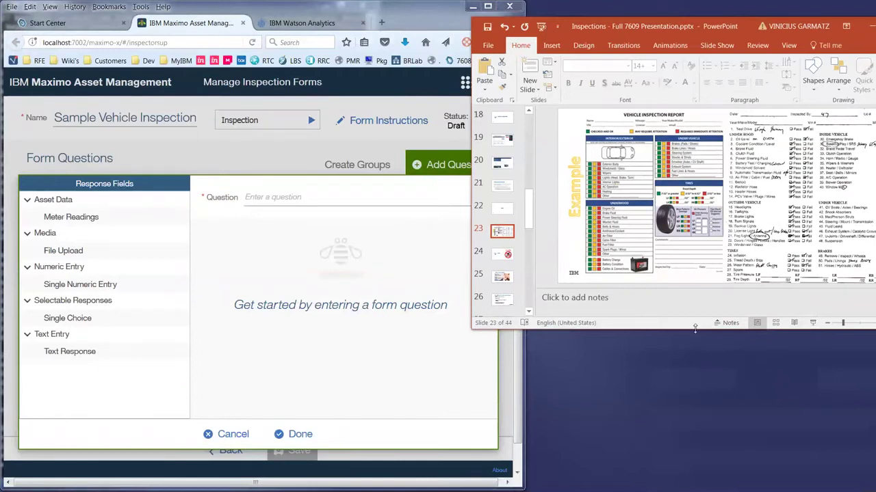
drag(695, 328, 695, 483)
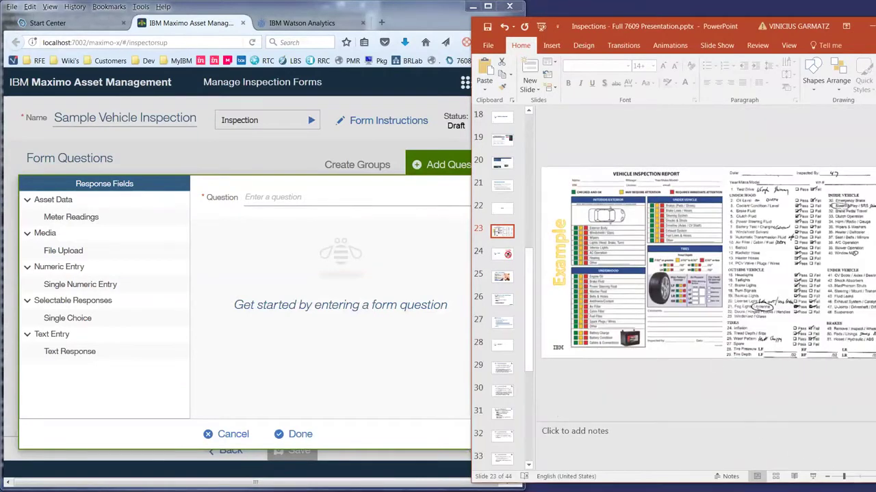
scroll(852, 424, up, 6)
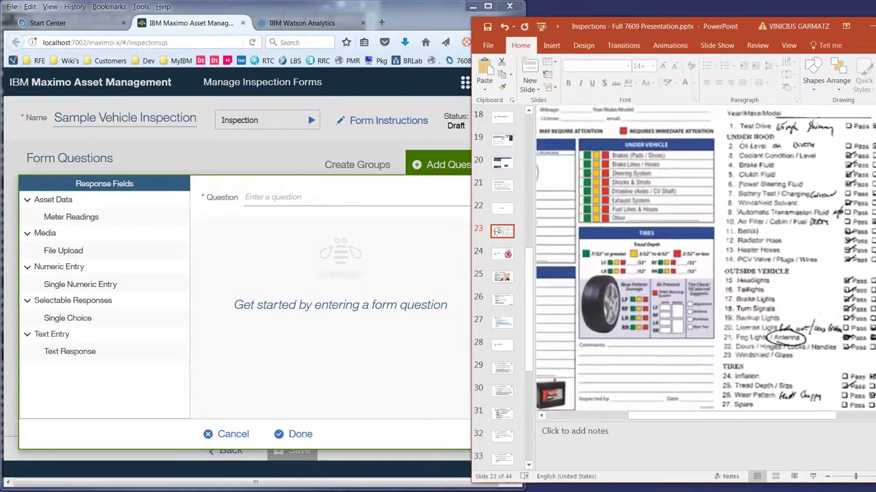
drag(808, 416, 742, 417)
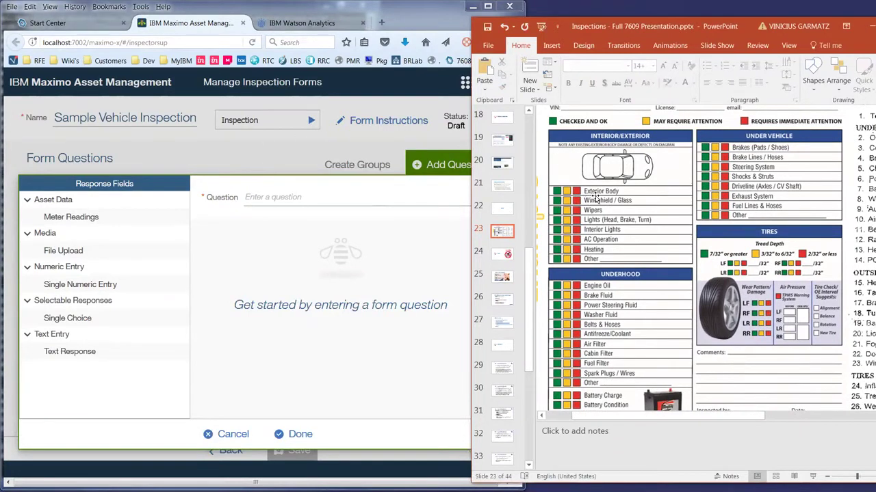
Enter question 'Exterior Body' as single choice with description 'Selection valid respose'.
click(366, 204)
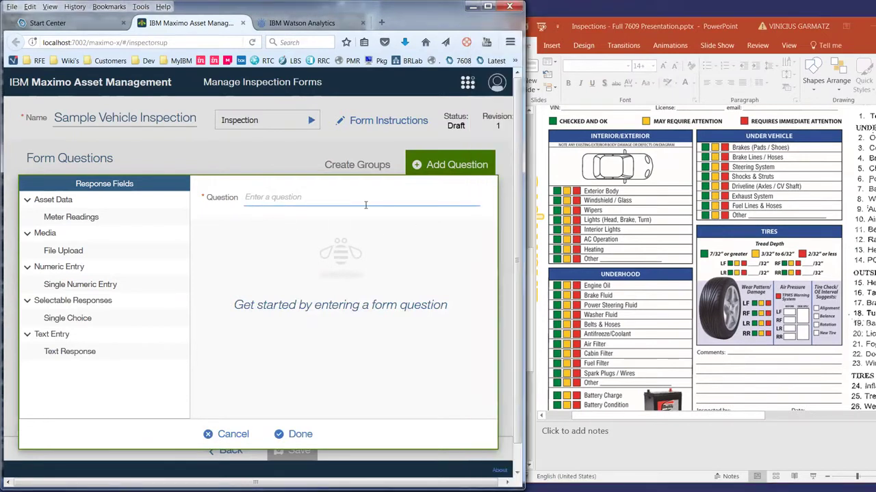
text(Exterior Body)
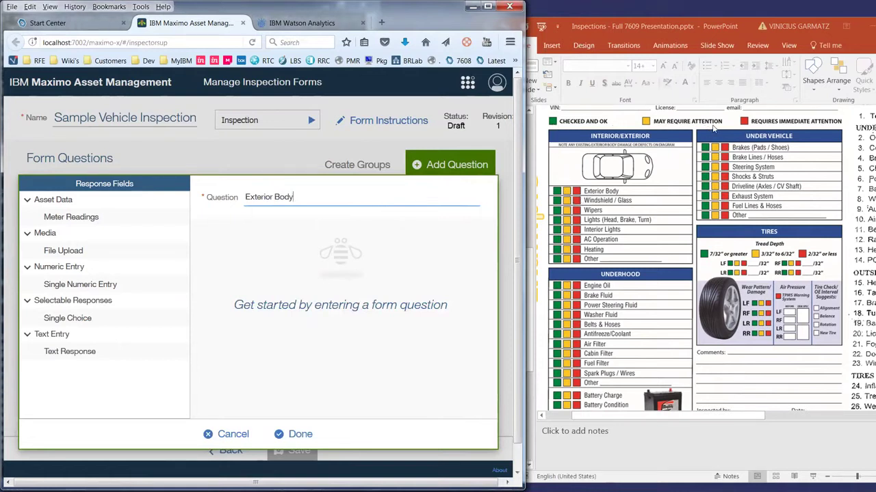
click(122, 322)
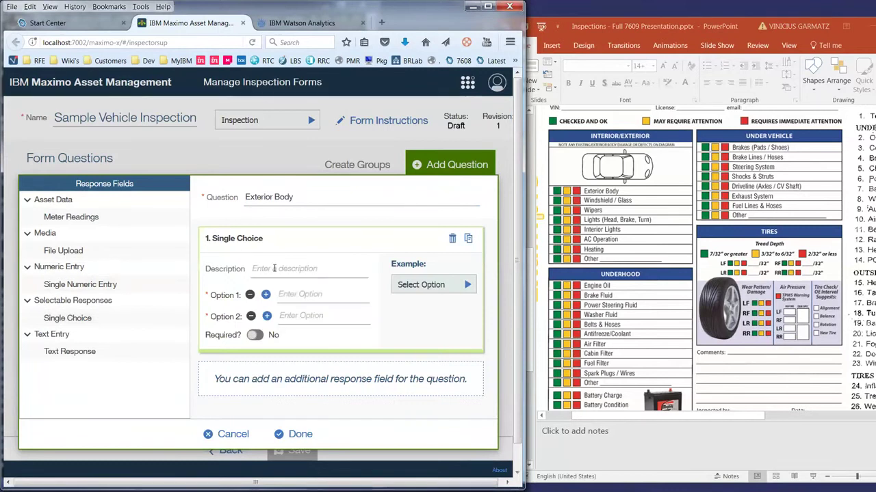
text(Selection valid respose)
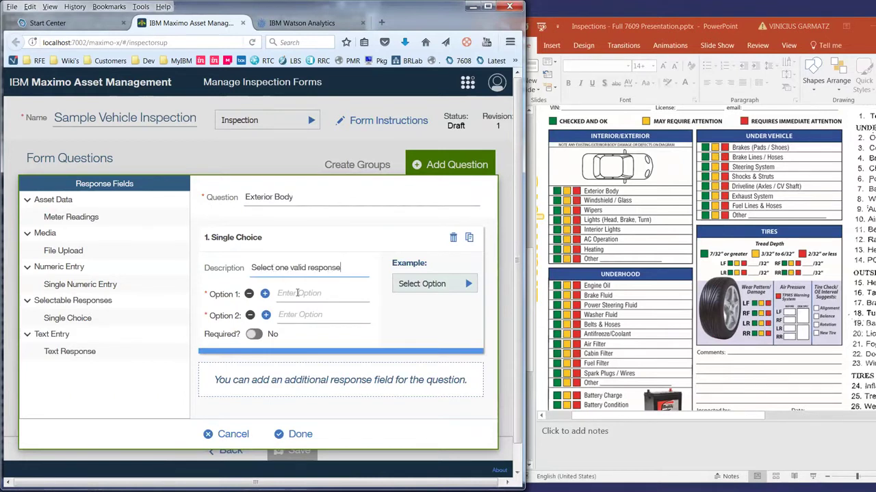
Add answers Checked and OK, May Require Attention, Requires Immediate Attention, and make it required.
click(298, 293)
text(Checked)
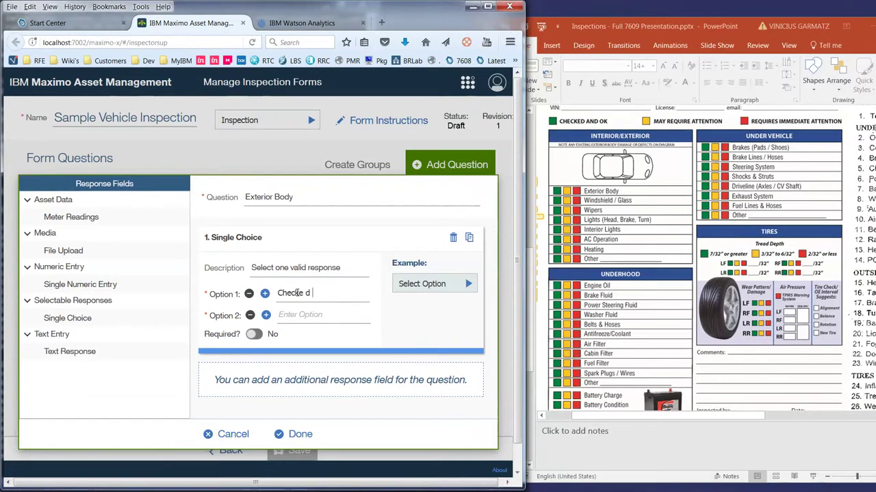
text( and OK)
click(308, 315)
text(May Require Attention)
click(265, 314)
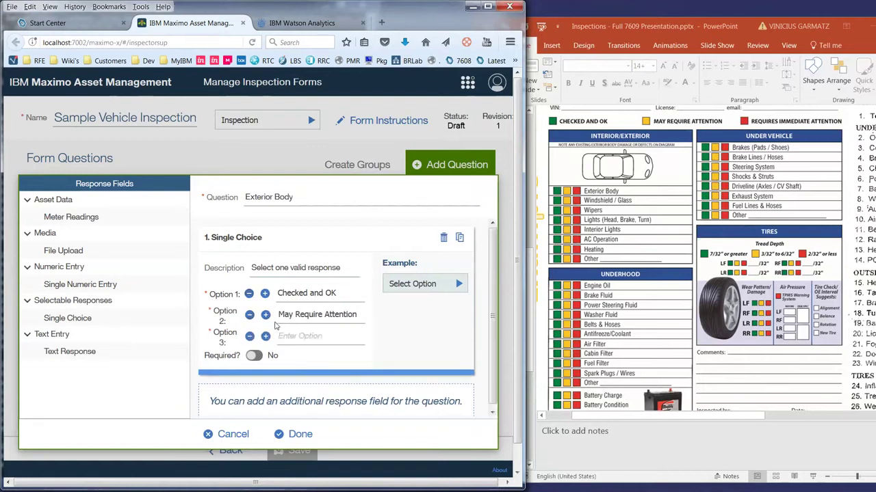
text(Requires Immedi)
text(ate Attention)
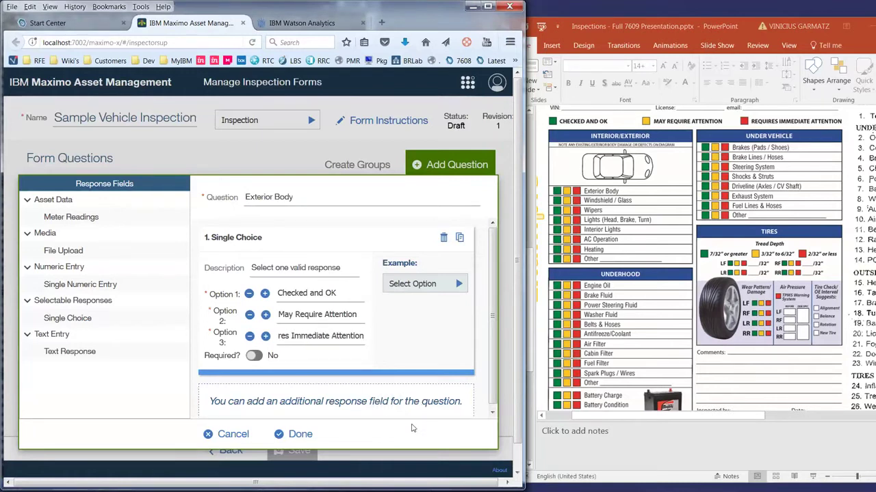
click(254, 357)
click(300, 434)
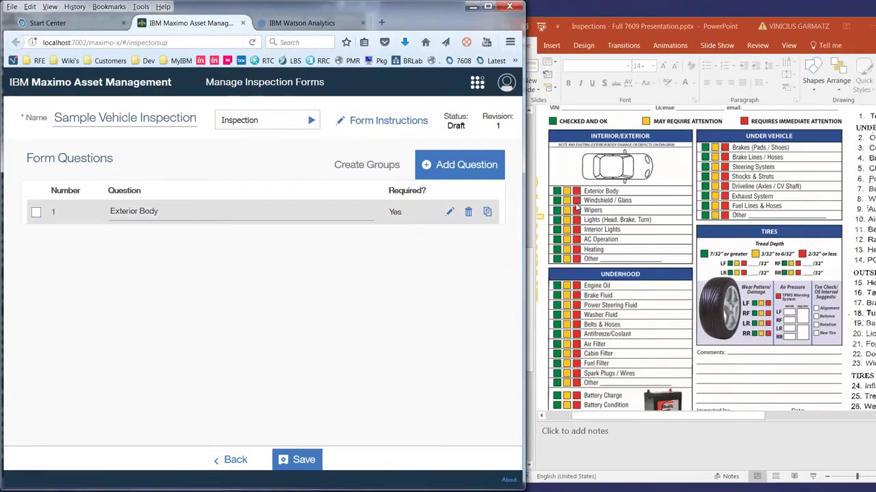
Duplicate Exterior Body and rename the copy 'Windshield / Glass'.
click(487, 213)
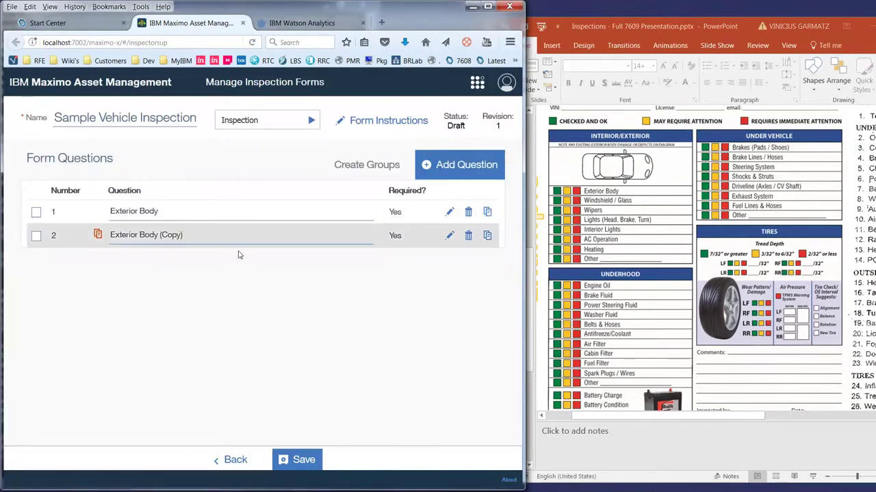
key(BackSpace)
key(BackSpace)
key(BackSpace)
key(BackSpace)
key(BackSpace)
key(BackSpace)
key(BackSpace)
key(BackSpace)
key(BackSpace)
key(BackSpace)
key(BackSpace)
key(BackSpace)
key(BackSpace)
key(BackSpace)
key(BackSpace)
key(BackSpace)
key(BackSpace)
key(BackSpace)
key(BackSpace)
key(BackSpace)
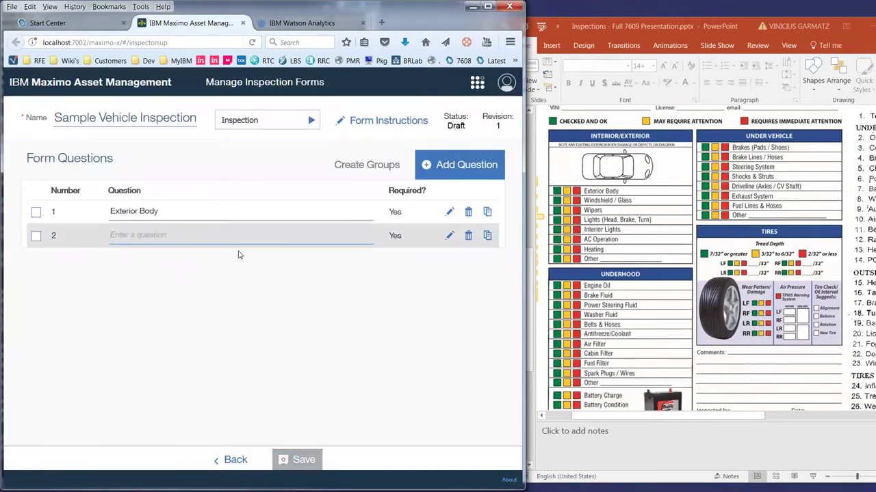
text(Wind shi)
key(BackSpace)
key(BackSpace)
key(BackSpace)
key(BackSpace)
text(shi)
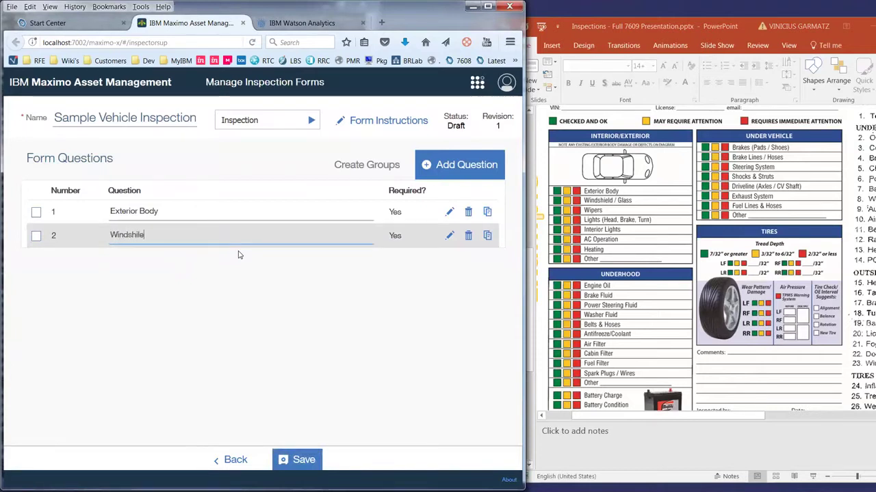
text(eld)
text( / Gklass)
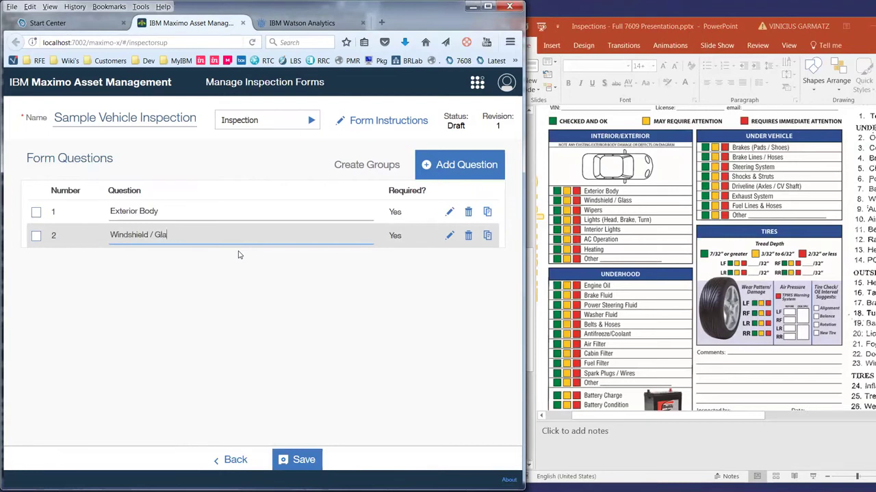
Duplicate again and rename the third question 'Wipers'.
click(484, 238)
click(198, 259)
key(BackSpace)
key(BackSpace)
key(BackSpace)
key(BackSpace)
key(BackSpace)
key(BackSpace)
key(BackSpace)
key(BackSpace)
key(BackSpace)
key(BackSpace)
key(BackSpace)
key(BackSpace)
key(BackSpace)
key(BackSpace)
key(BackSpace)
key(BackSpace)
key(BackSpace)
key(BackSpace)
key(BackSpace)
key(BackSpace)
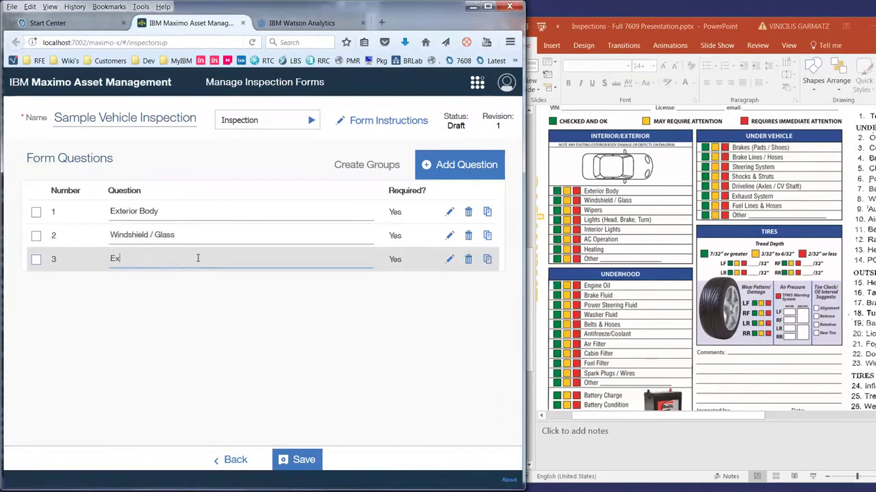
text(Wipers)
click(463, 298)
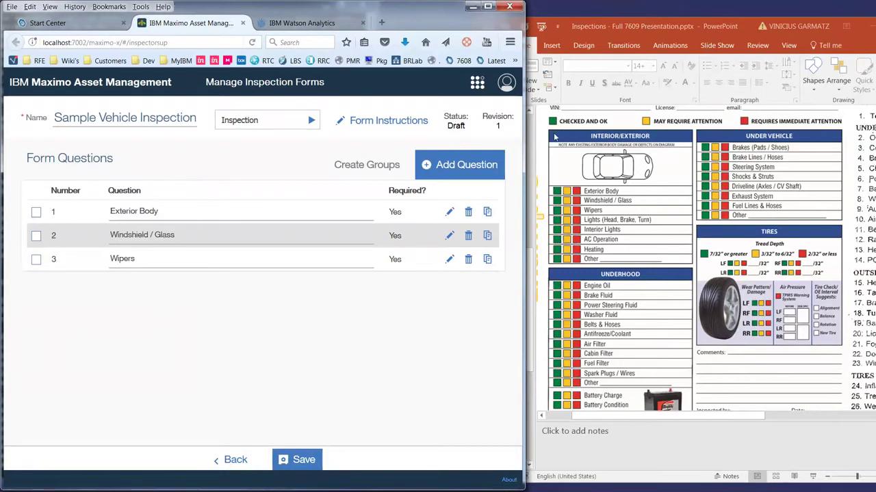
Group Exterior Body, Windshield / Glass and Wipers under a group named Interior/Exterior.
click(36, 259)
click(36, 235)
click(37, 212)
click(346, 168)
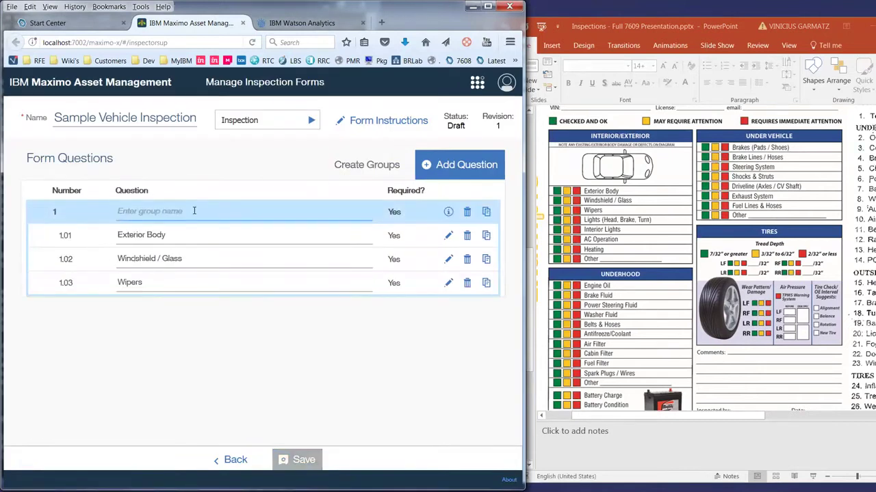
text(Interior/)
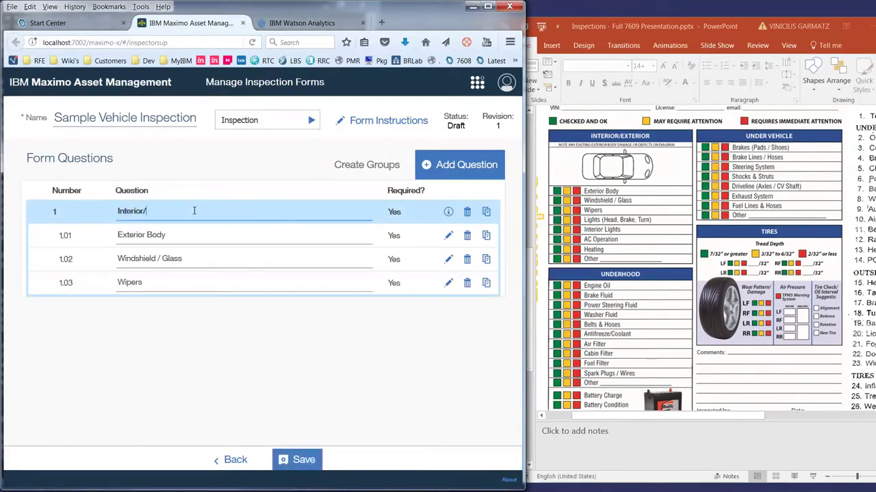
text(Exteruir)
key(BackSpace)
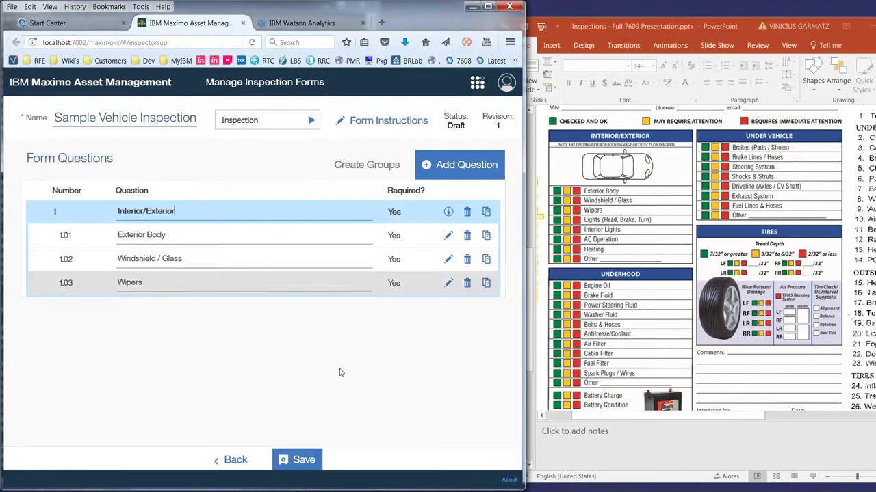
Give the group the instruction 'review the exterior/interior of your vehicle' and save.
click(448, 215)
click(237, 324)
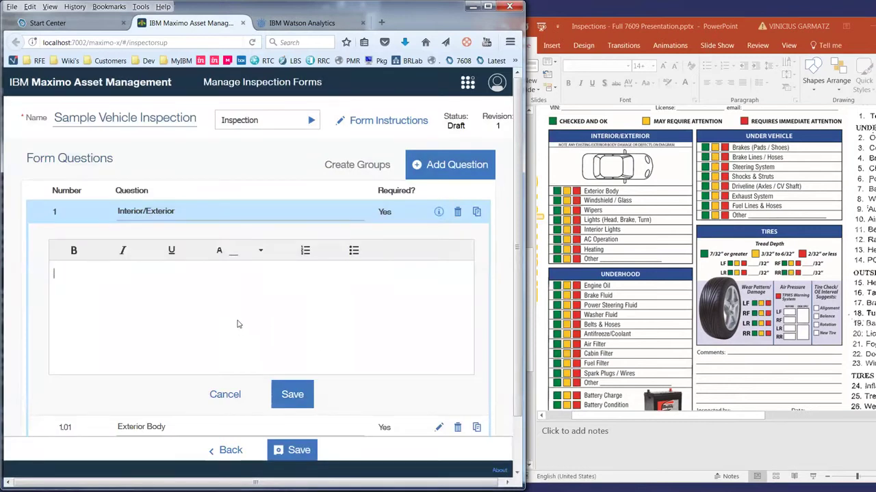
text(review )
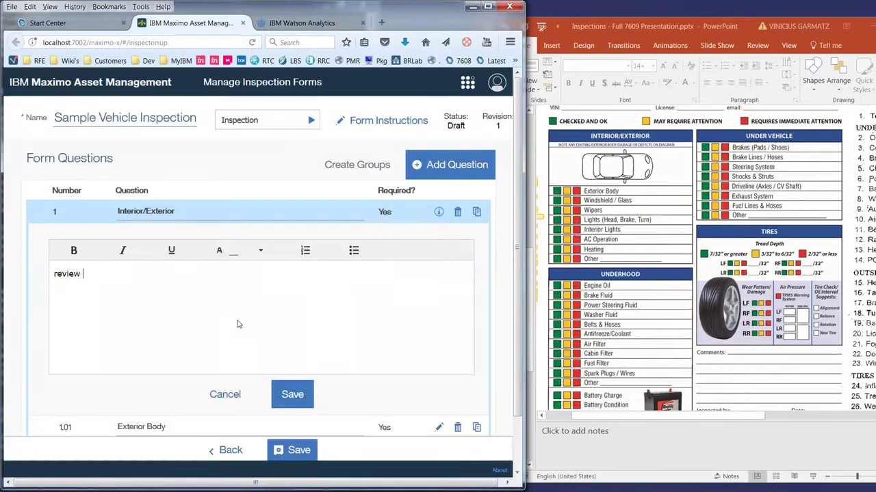
text(the exterior/interior of your vehi)
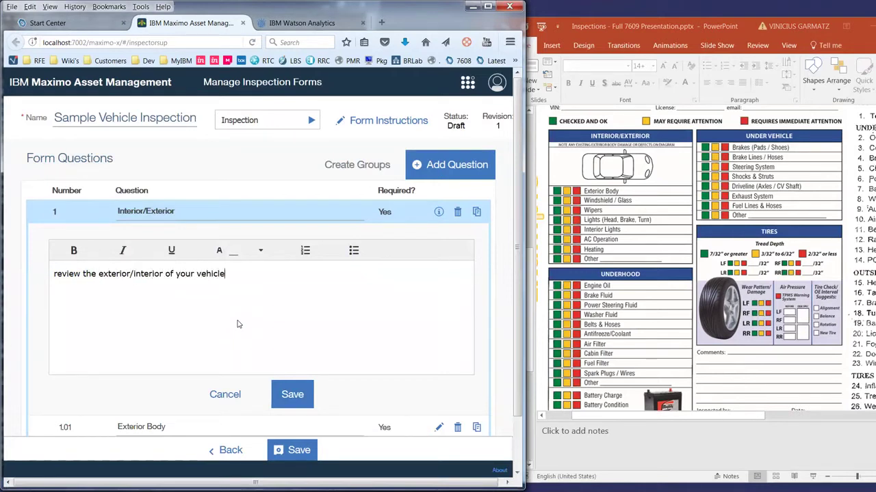
text(cle)
click(293, 394)
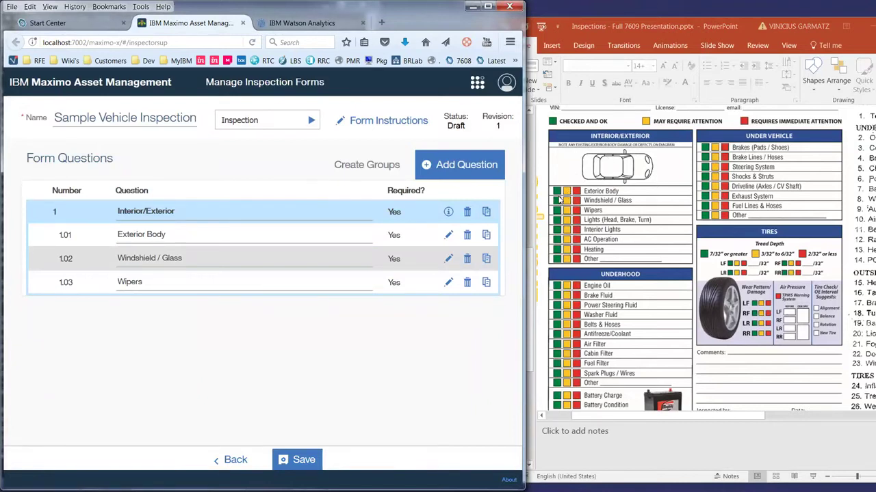
Add question 'Take a picture of any damaged area of your vehicle' uploading files to Photos.
click(483, 164)
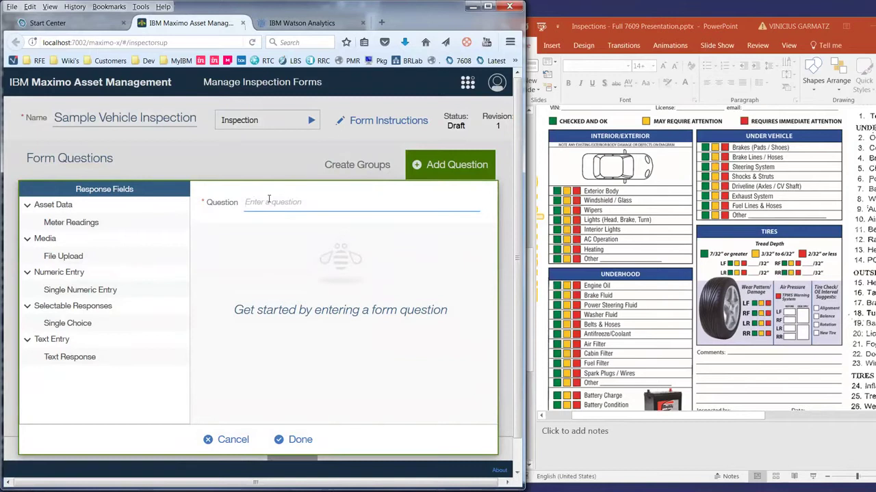
text(Take a picture of any damaged area)
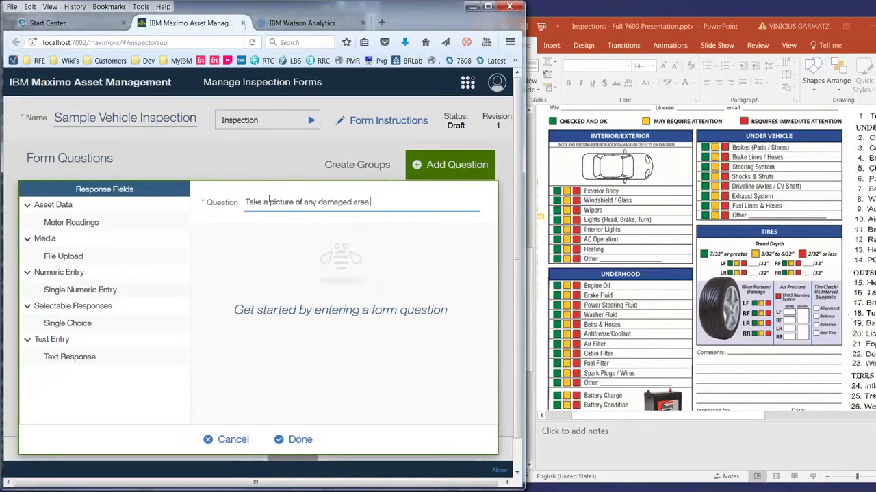
text( of your vehicle)
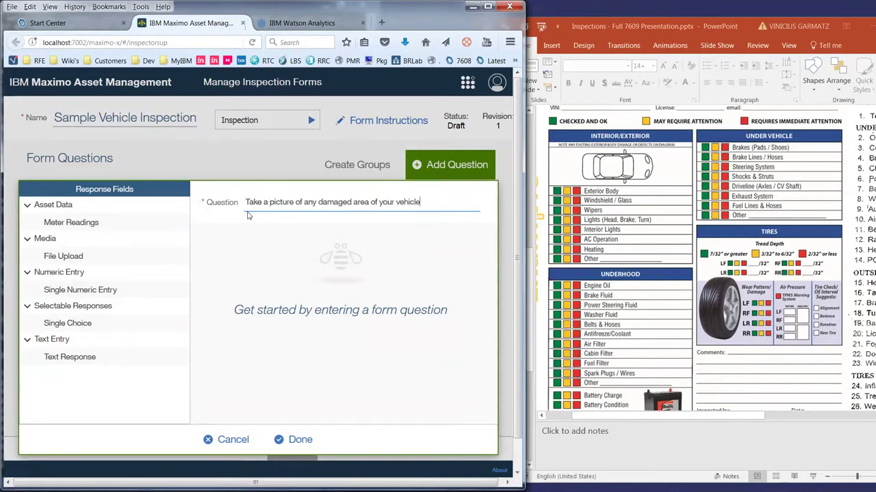
click(76, 260)
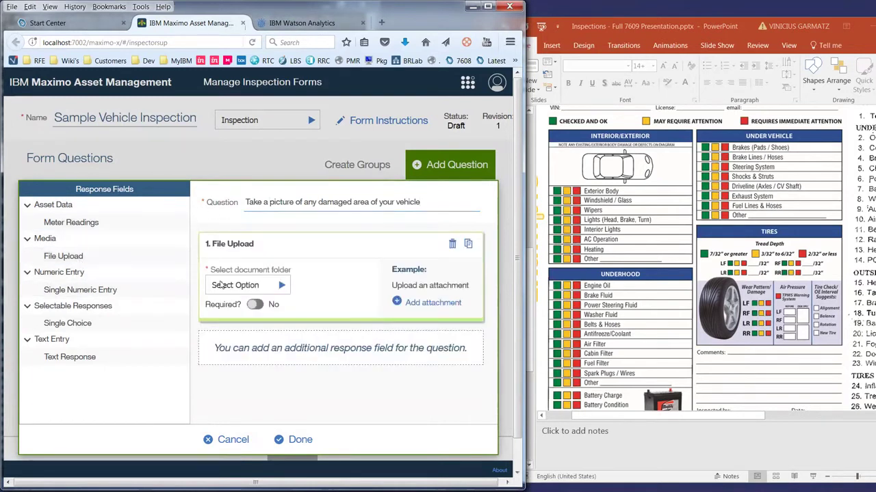
click(228, 286)
click(250, 340)
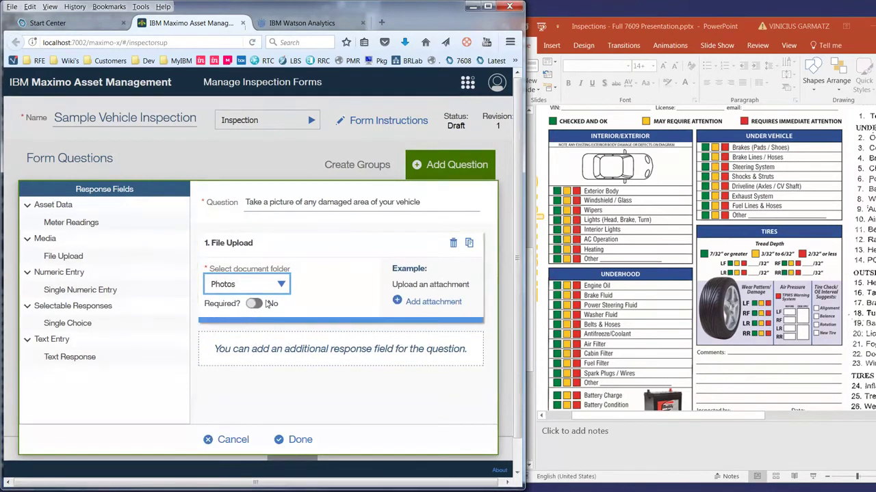
Finish the photo question and move it into Interior/Exterior as item 1.04 after Wipers.
click(301, 440)
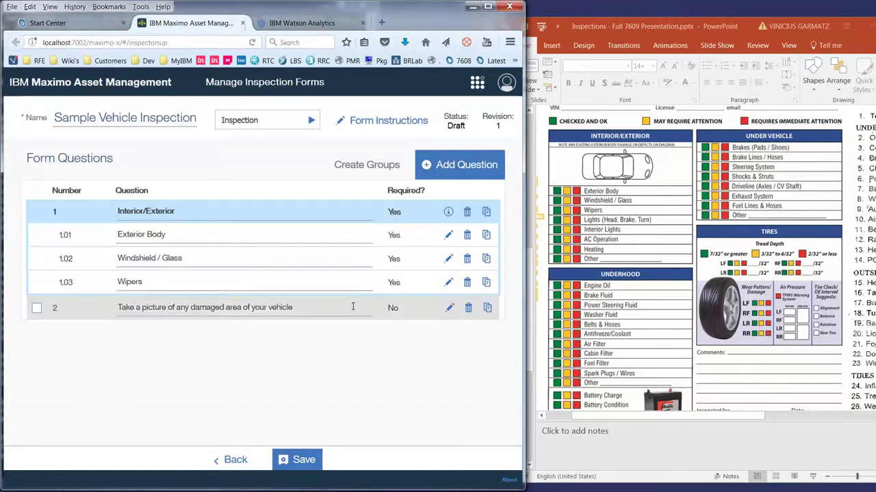
drag(351, 303, 352, 280)
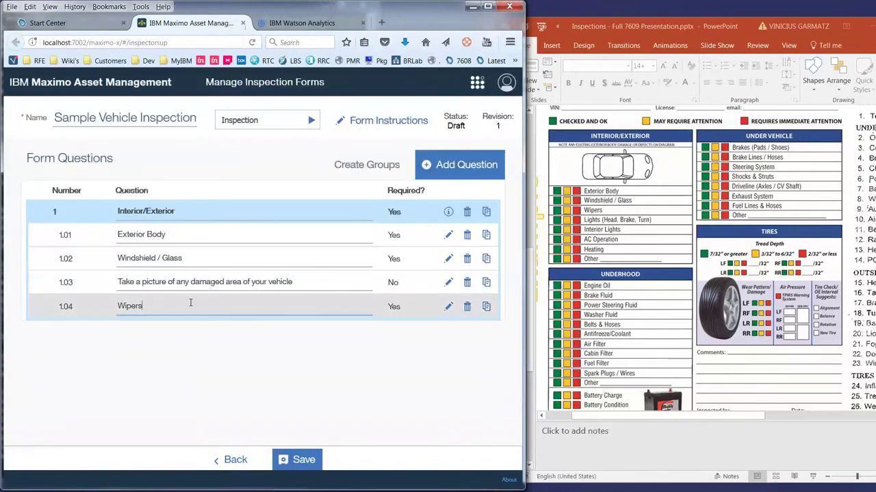
drag(189, 303, 190, 286)
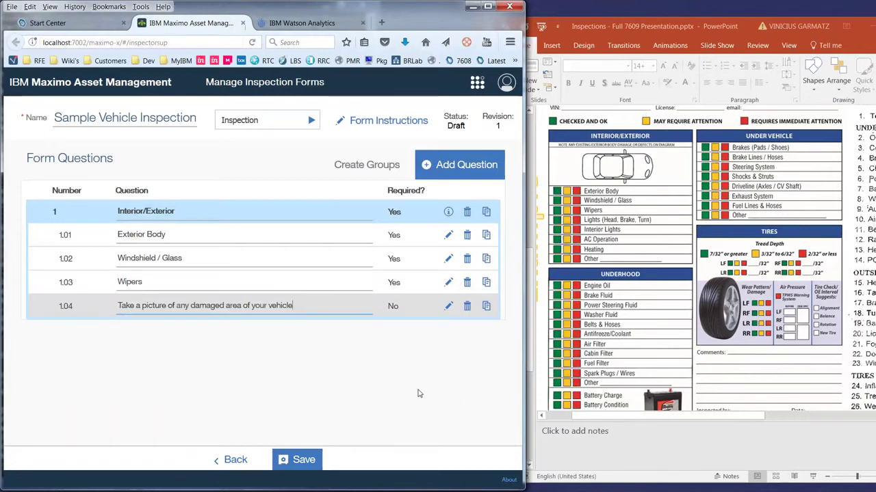
Add question 'Review the Odometer information' as a meter reading described 'Check the vehicle dash and enter in Miles'.
click(442, 168)
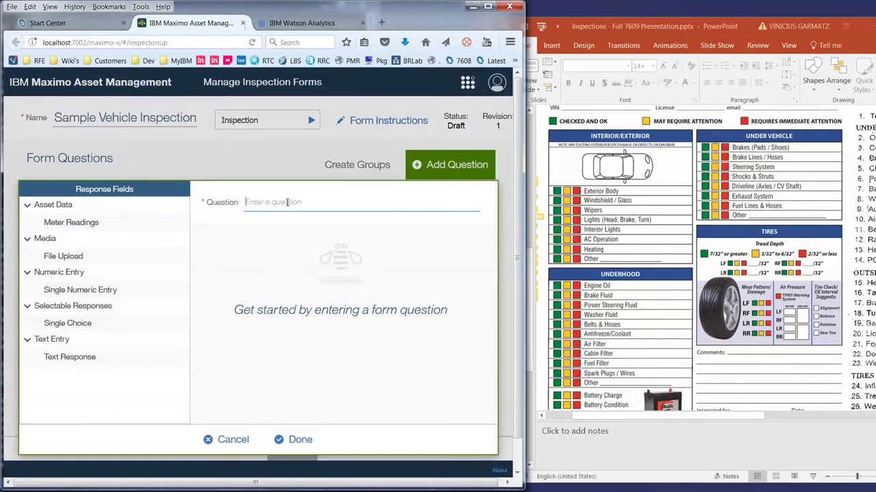
text(Review the Odometer information)
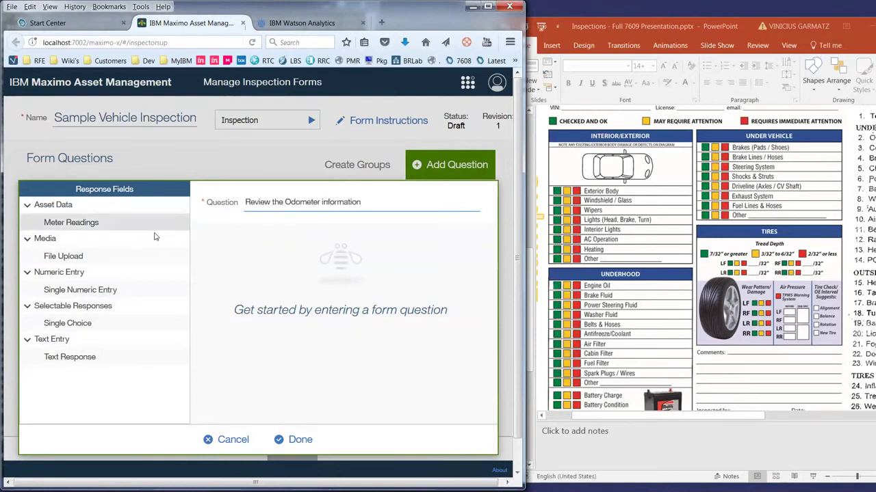
click(121, 227)
click(256, 279)
text(Check the vehicel)
key(BackSpace)
key(BackSpace)
key(BackSpace)
text(cle dash and enter in Miles)
Link the question to the ODOM-M odometer meter and make it required.
click(275, 301)
text(odom)
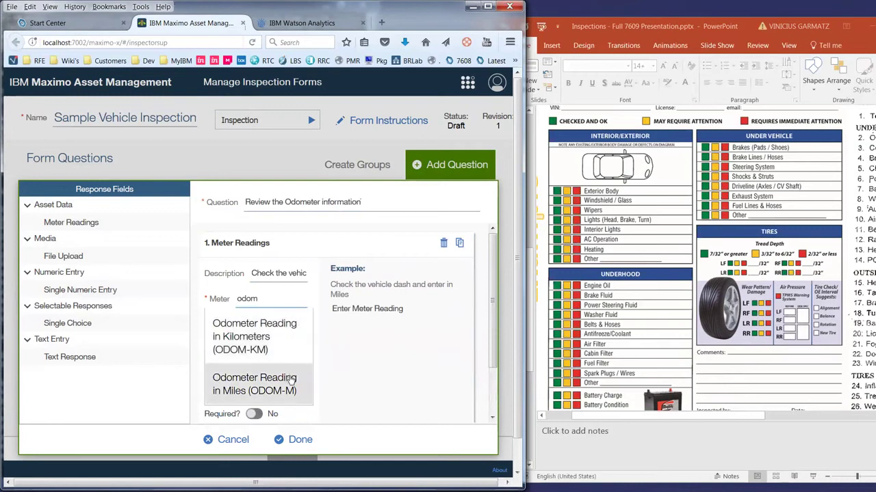
click(290, 378)
click(253, 355)
click(294, 439)
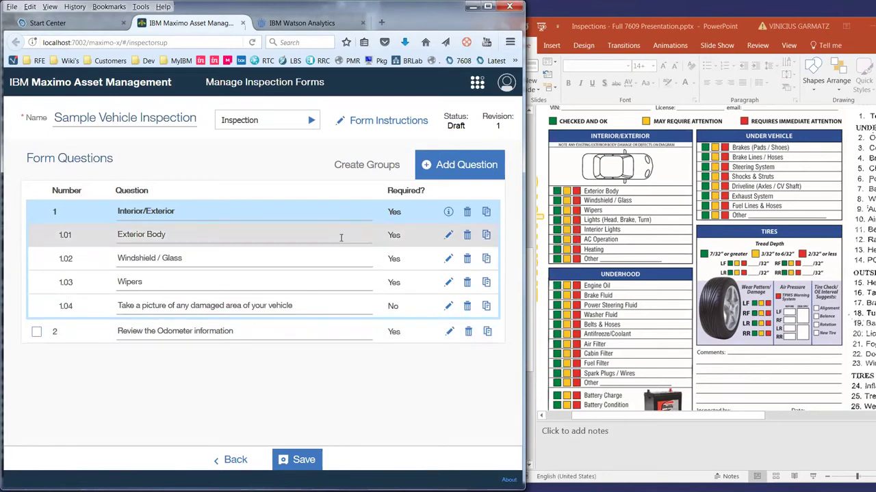
Save the form and activate Sample Vehicle Inspection Revision 1 from the Form Library.
click(304, 460)
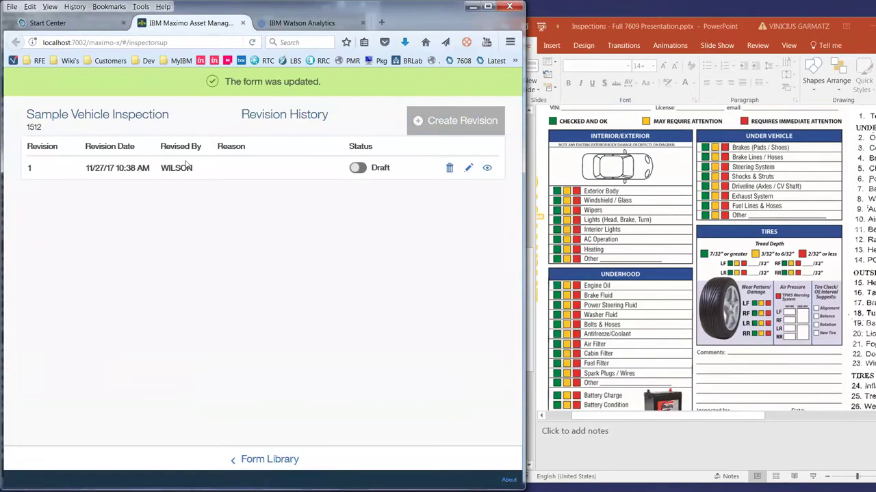
click(270, 459)
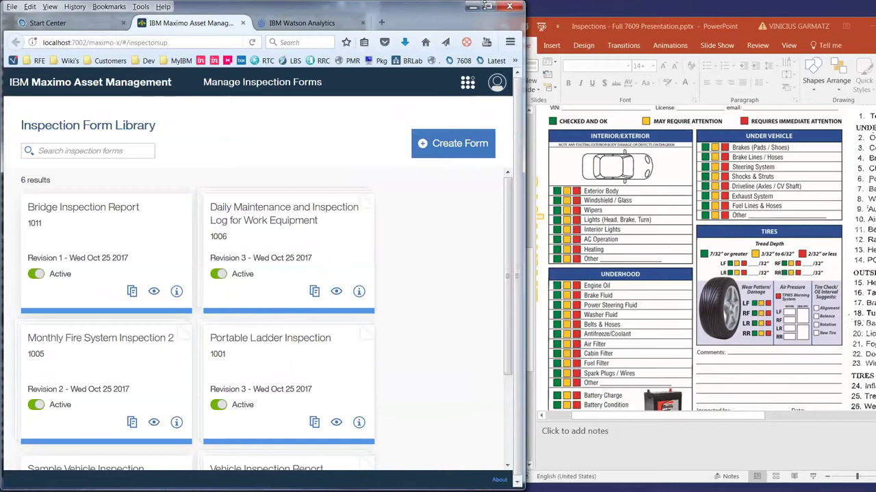
click(487, 6)
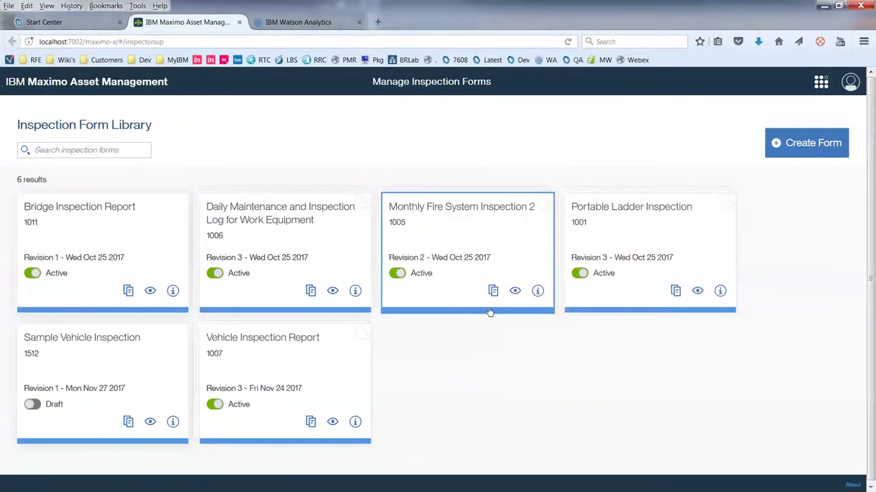
click(135, 374)
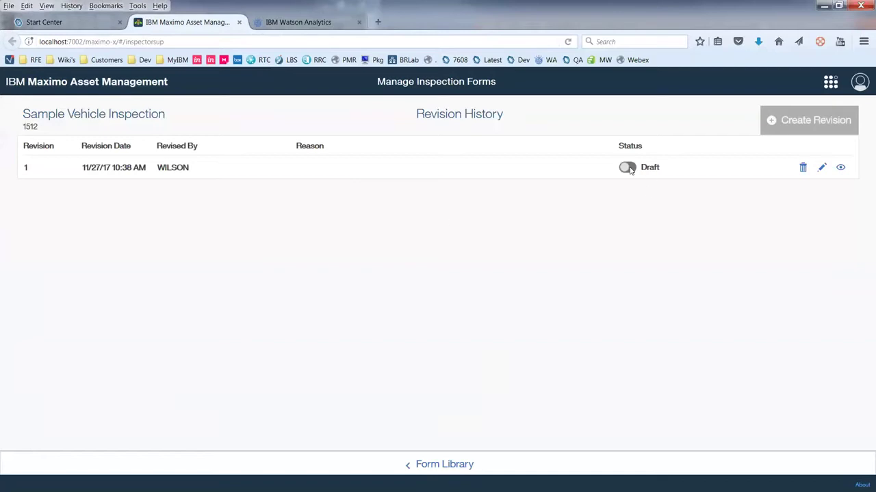
click(628, 167)
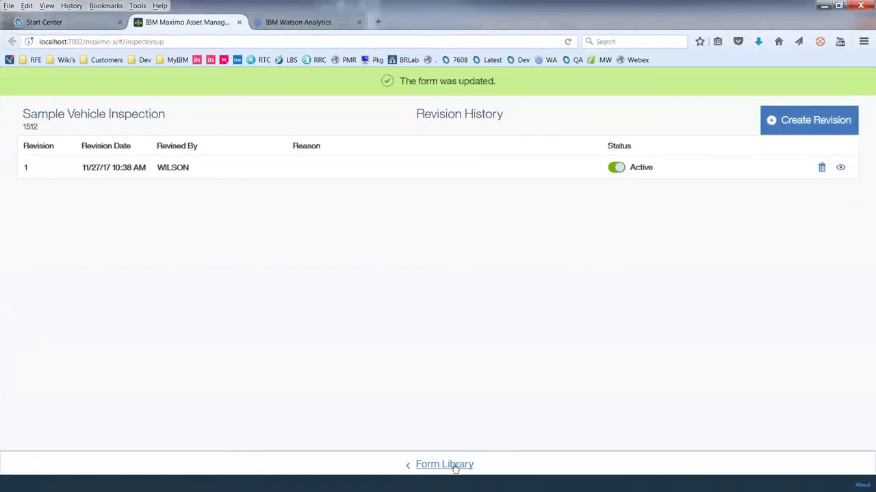
click(453, 467)
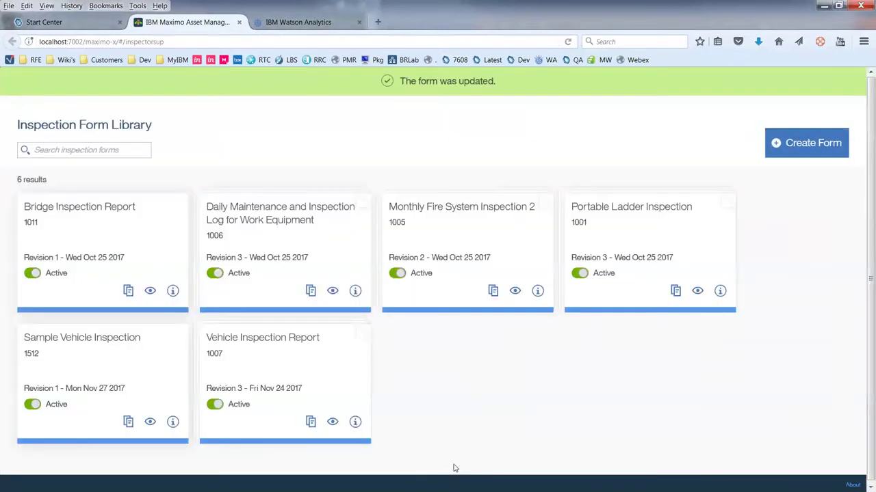
View the Vehicle Inspection Report revision history and return to the Form Library.
click(366, 381)
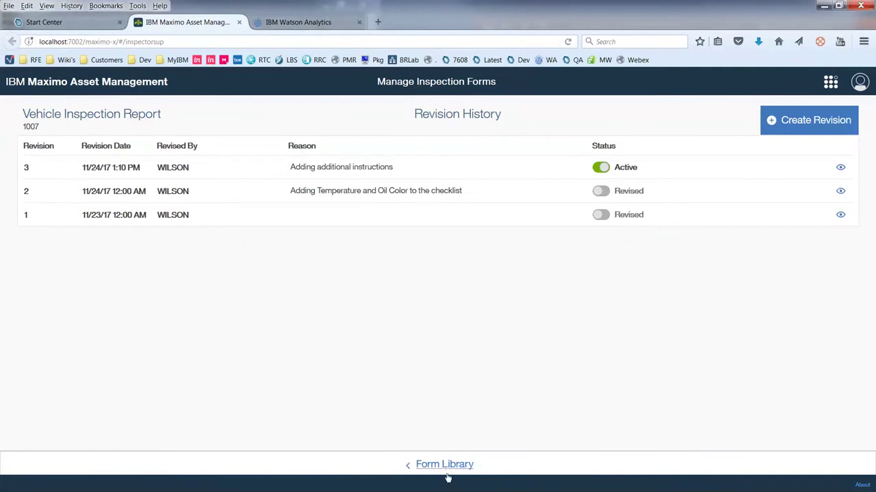
click(448, 466)
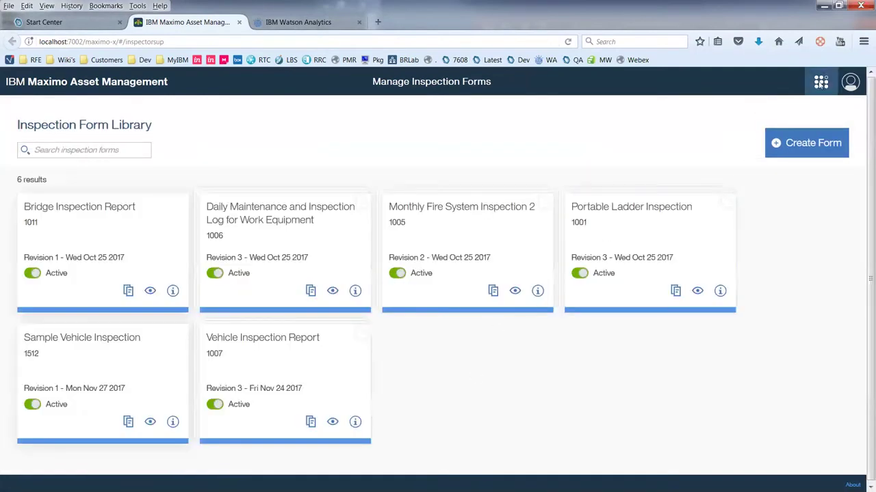
click(820, 82)
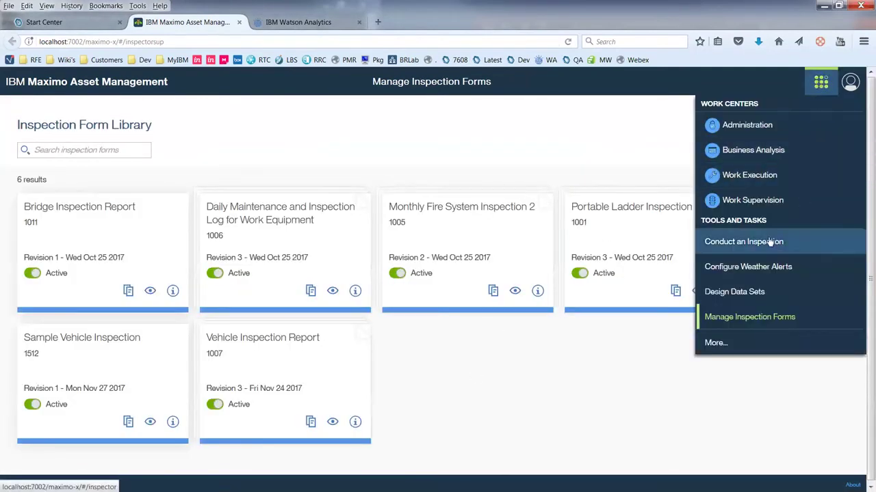
Open Conduct an Inspection via a 'condu' navigation search and choose Unscheduled Inspection.
click(239, 22)
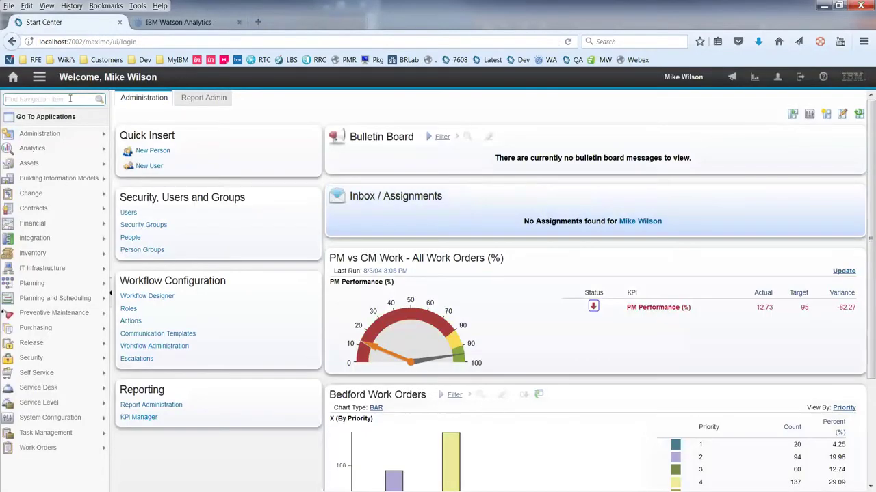
text(condu)
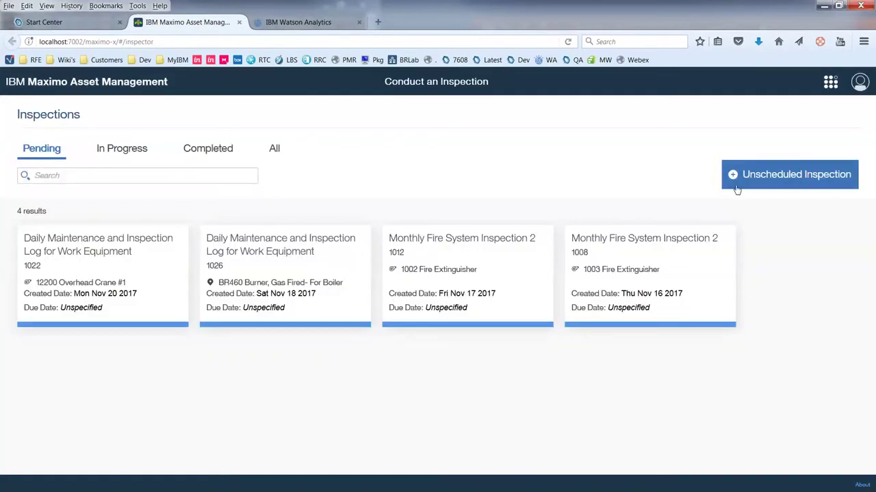
click(747, 178)
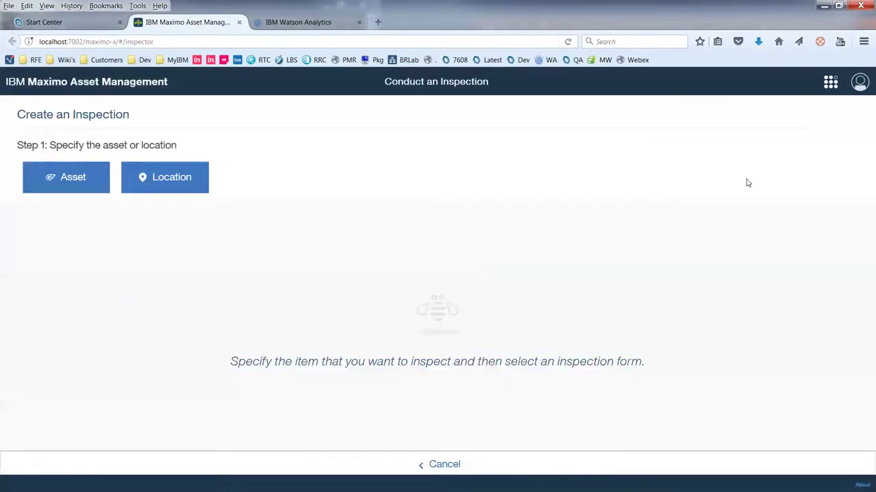
Select asset MYCAR, the 1970 Pontiac Barracuda, with the Vehicle Inspection Report form.
click(88, 189)
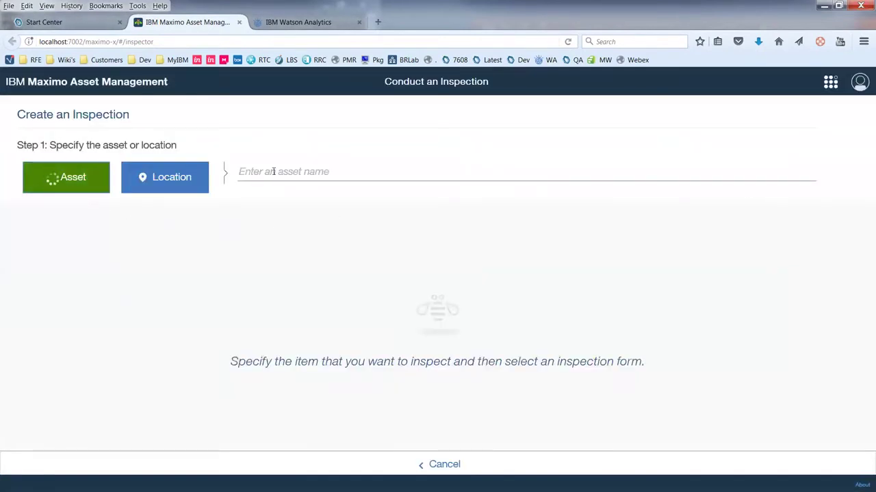
text(mycar)
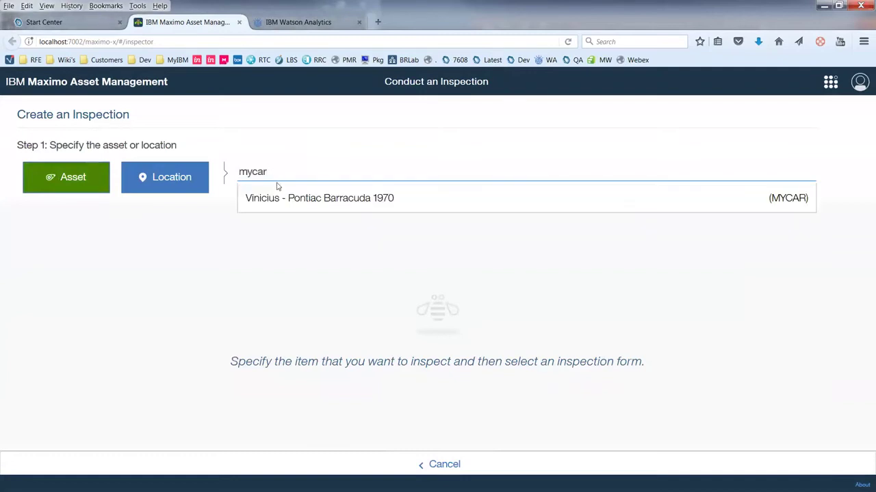
click(282, 197)
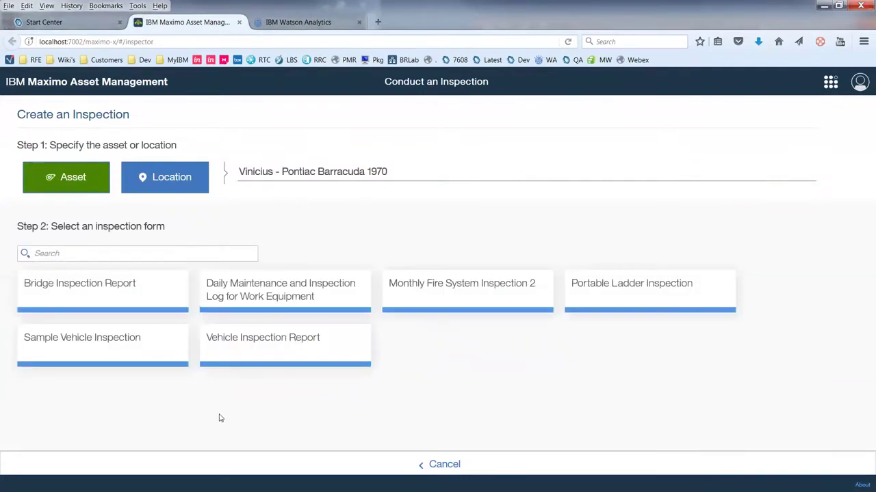
click(273, 351)
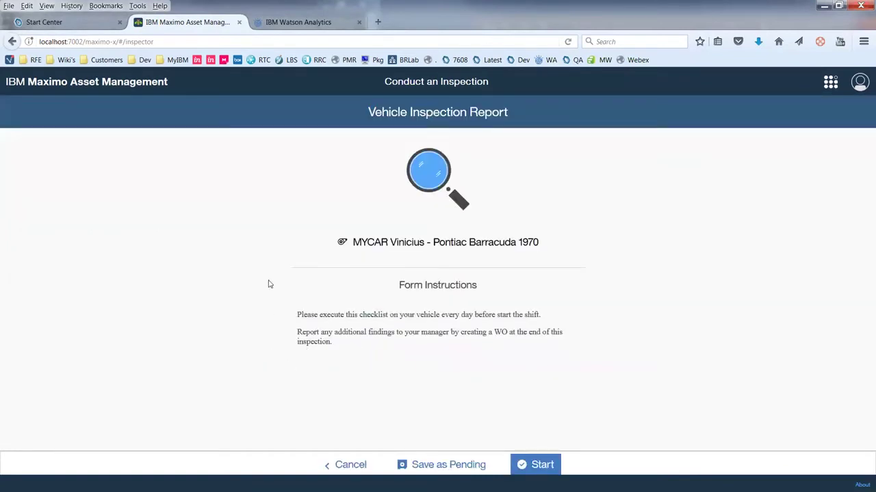
triple_click(414, 299)
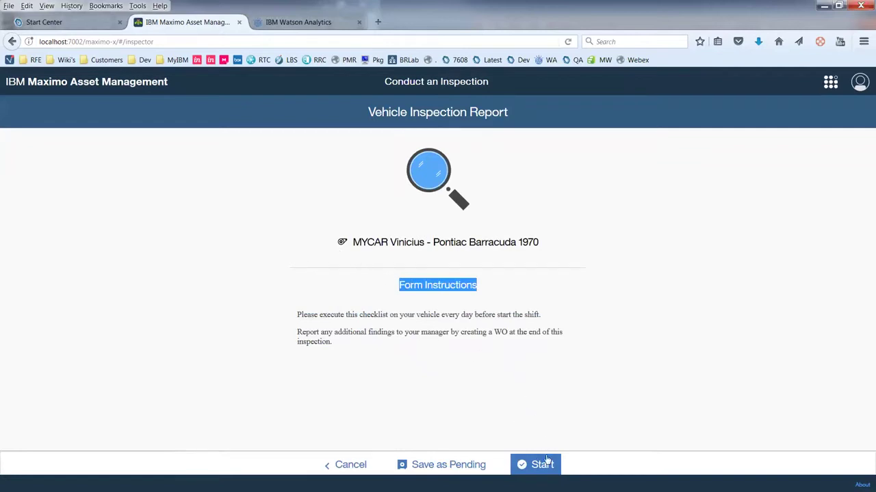
Start the MYCAR inspection and compare the form with the paper checklist slide.
click(541, 464)
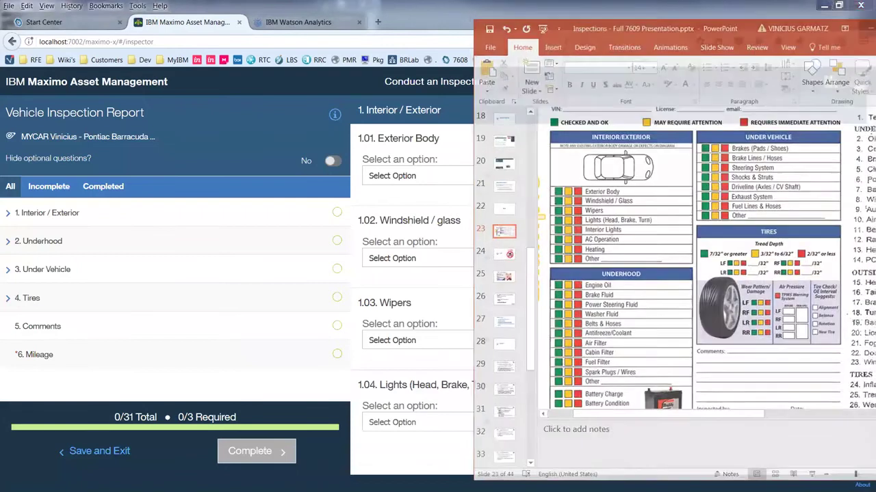
key(alt+space)
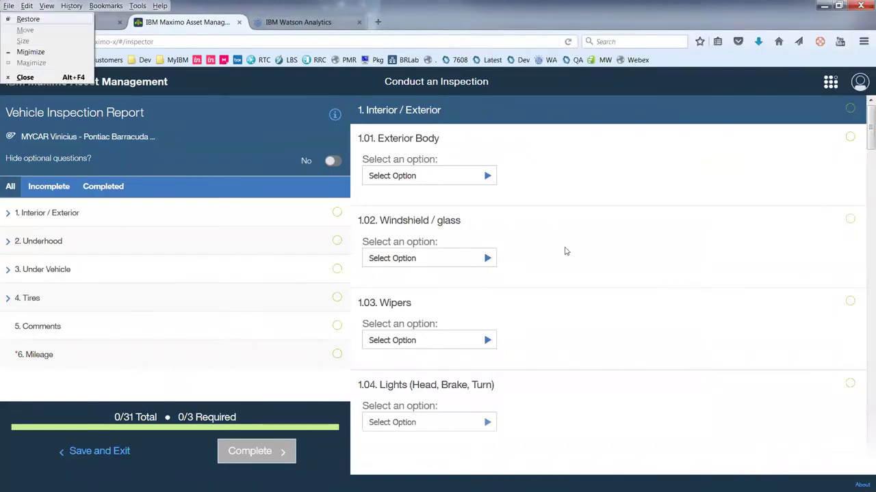
key(Escape)
key(alt+Tab)
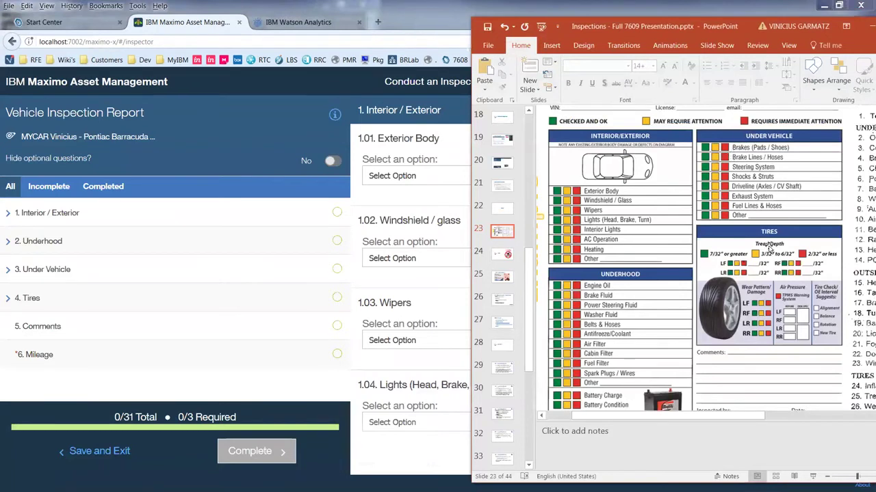
click(449, 17)
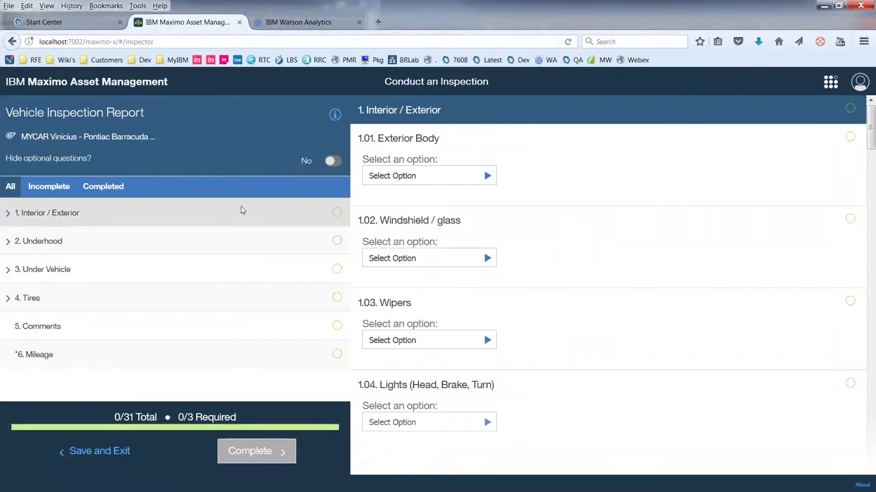
Mark Heating as Checked and OK, note 'no other comments', and attach old_pontiac_corrosion.jpg.
scroll(419, 174, down, 8)
click(418, 148)
click(411, 172)
click(403, 219)
text(no other comments)
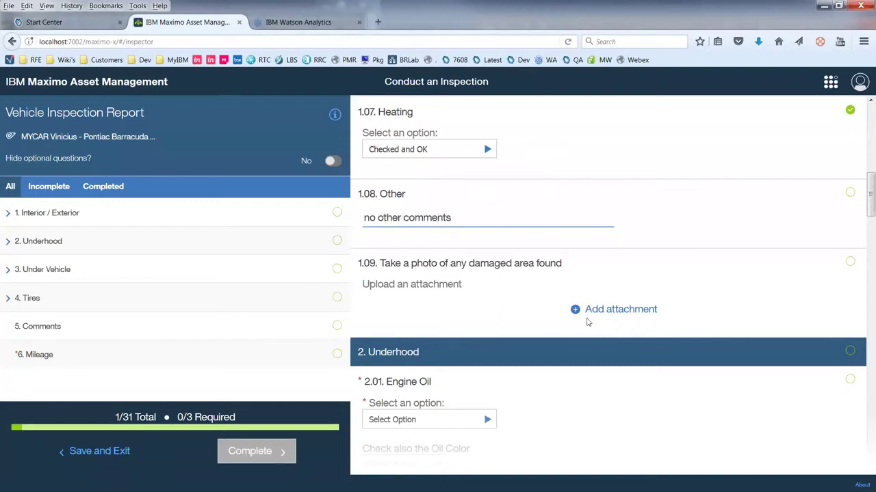
click(587, 310)
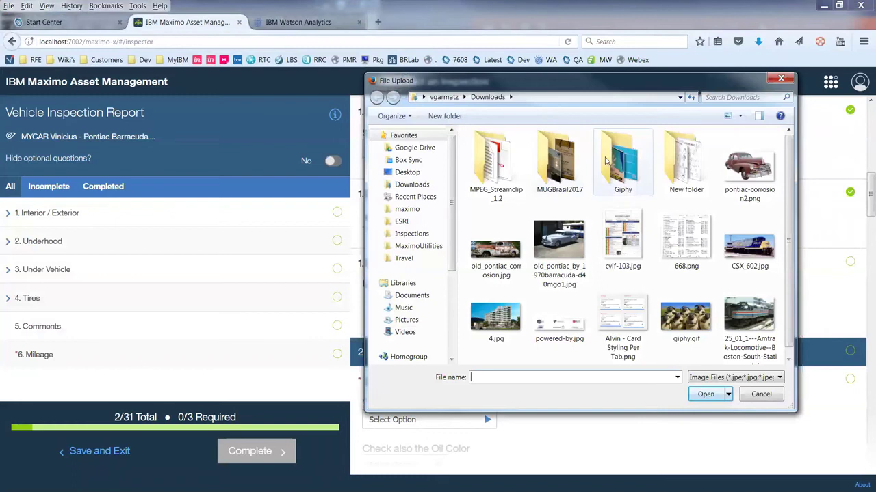
double_click(496, 249)
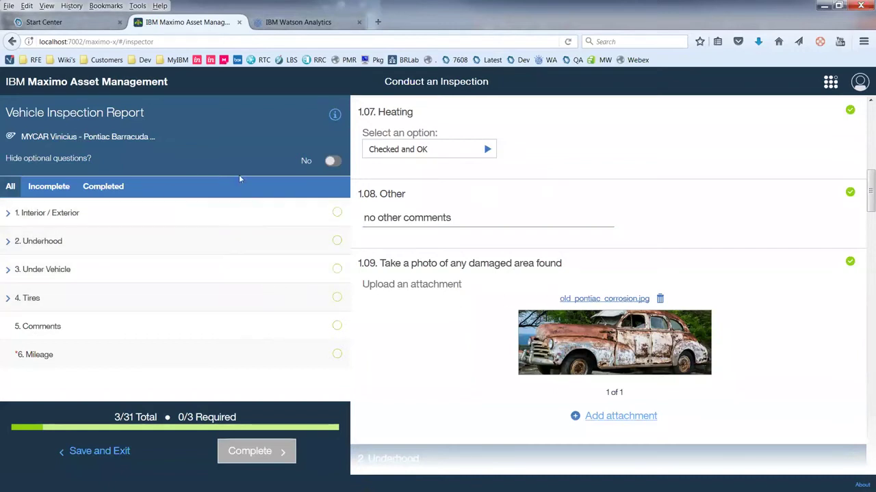
In Underhood, mark Engine Oil and Brake Fluid Checked and OK, with oil colour DBROWN.
click(331, 163)
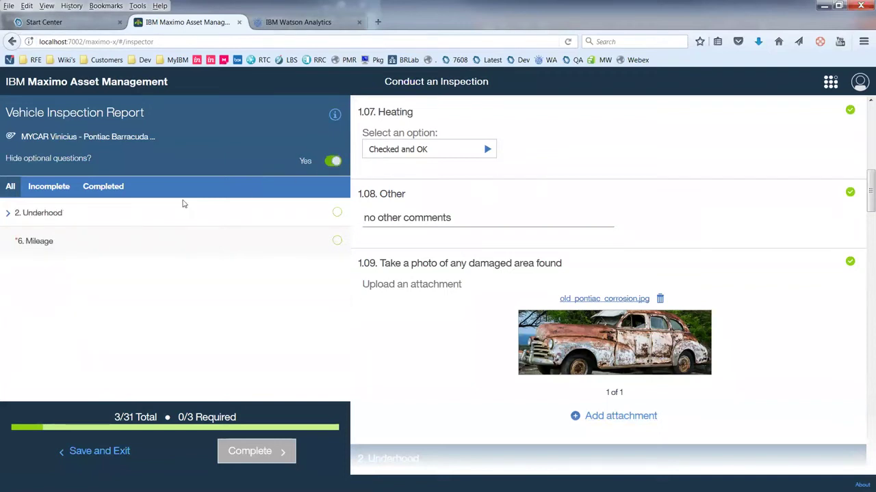
click(73, 219)
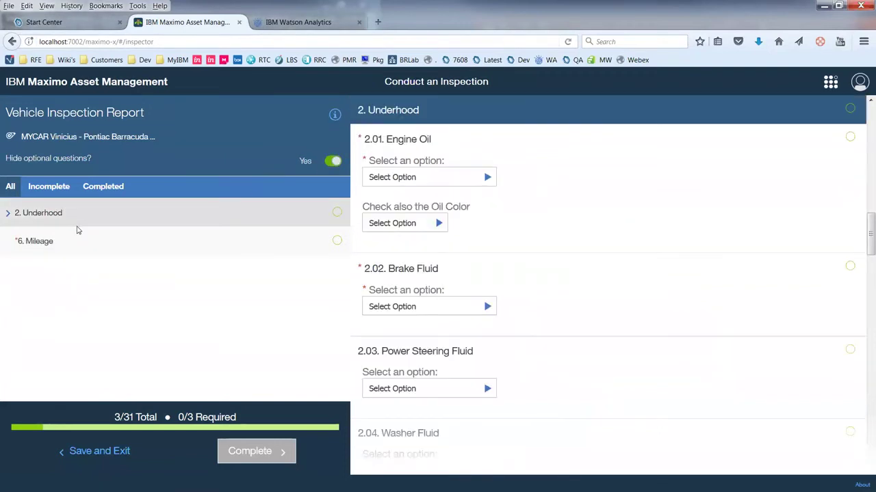
click(397, 177)
click(404, 199)
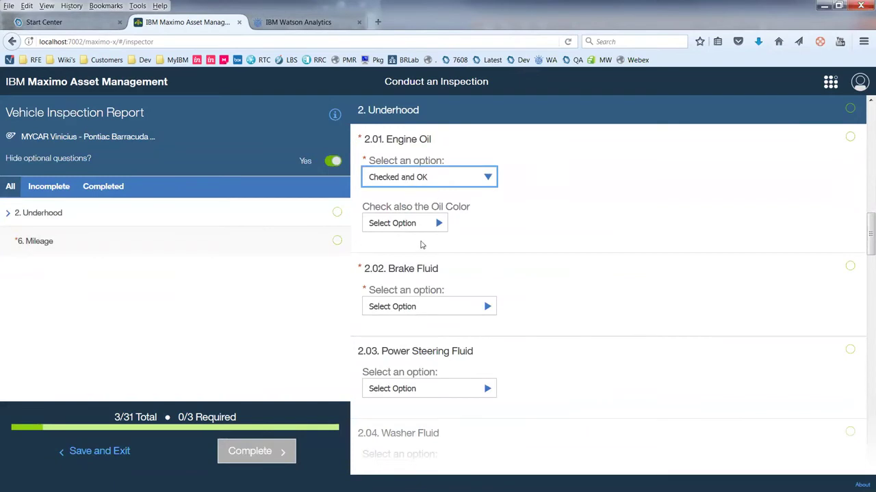
click(404, 224)
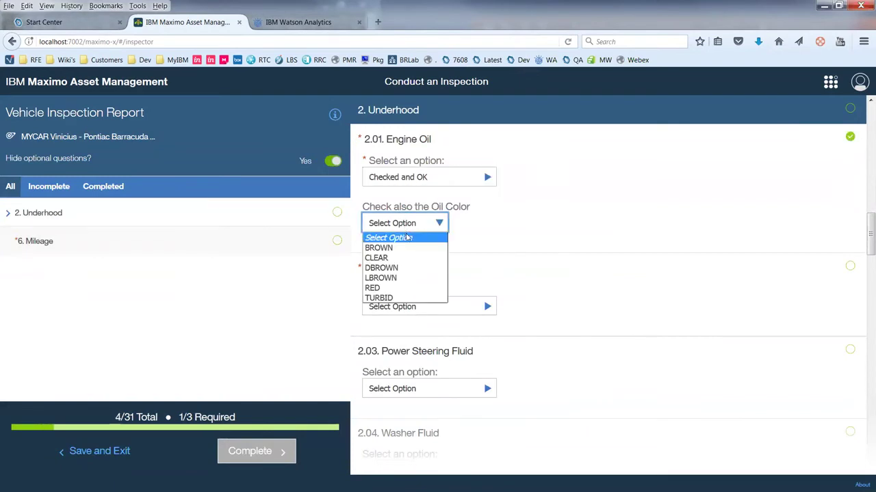
click(417, 270)
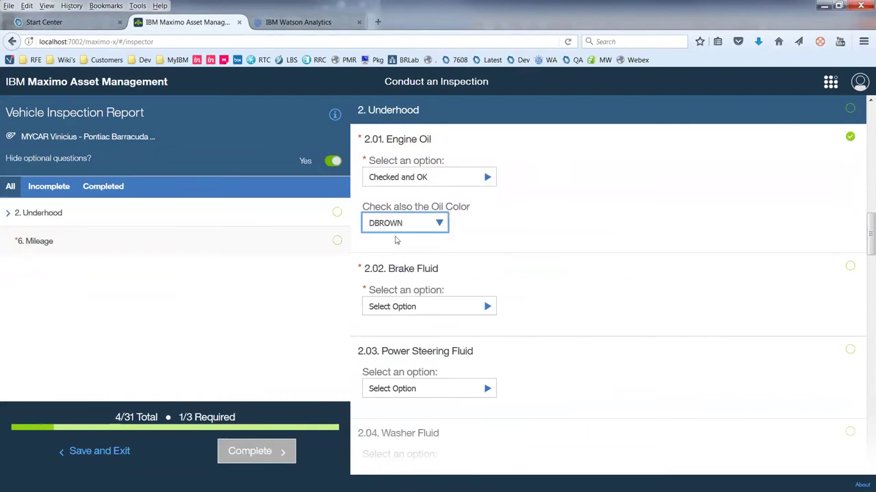
click(422, 308)
click(425, 331)
Record the mileage as 3000 and complete the inspection.
click(76, 245)
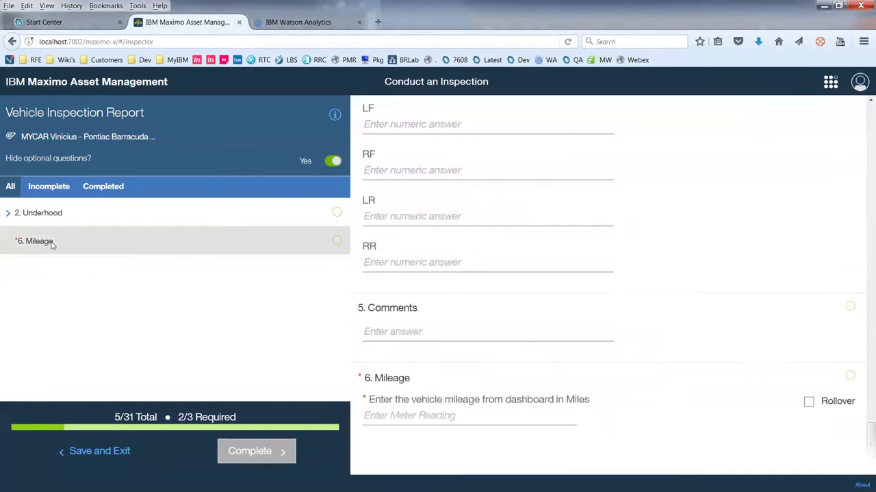
click(436, 417)
text(3000)
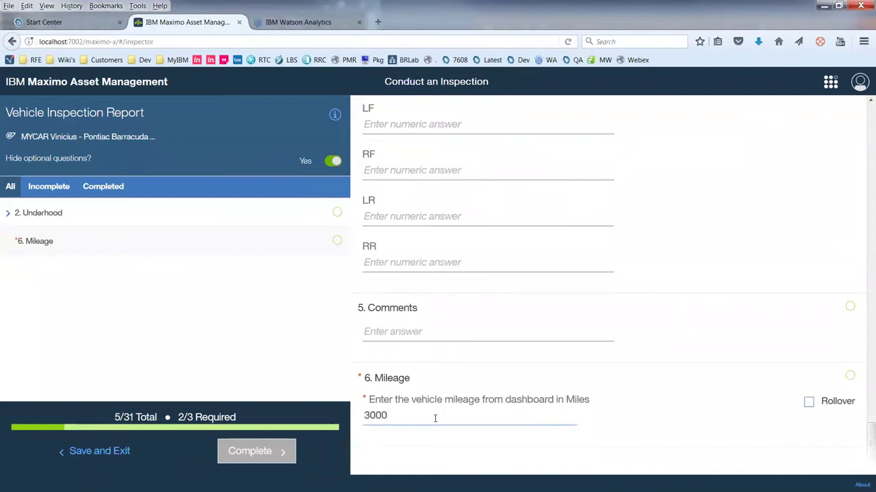
click(440, 334)
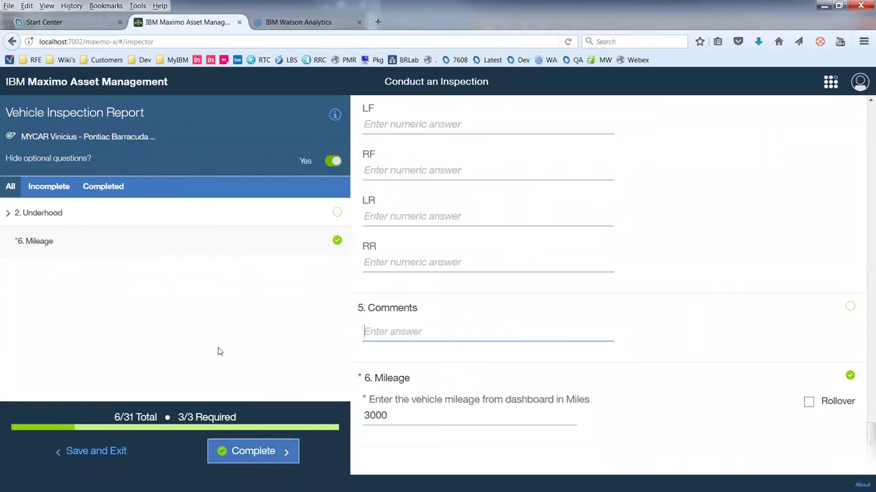
click(270, 455)
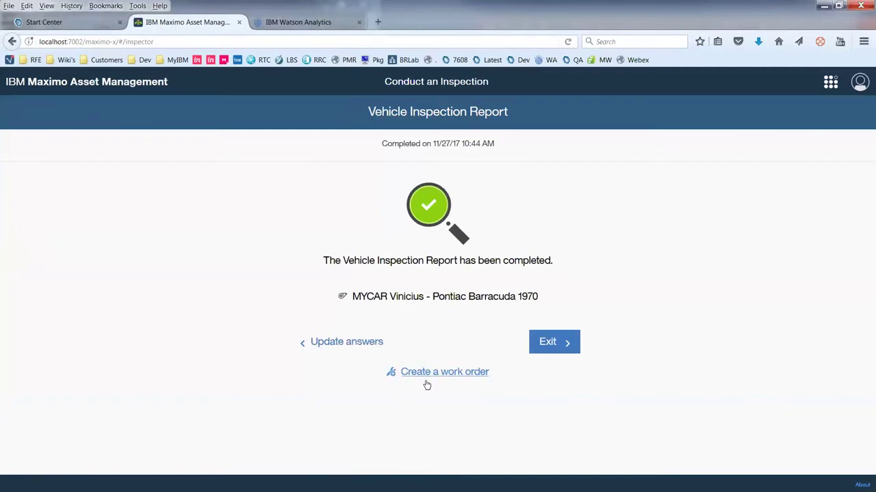
Open the MYCAR asset record from the Assets application.
click(238, 22)
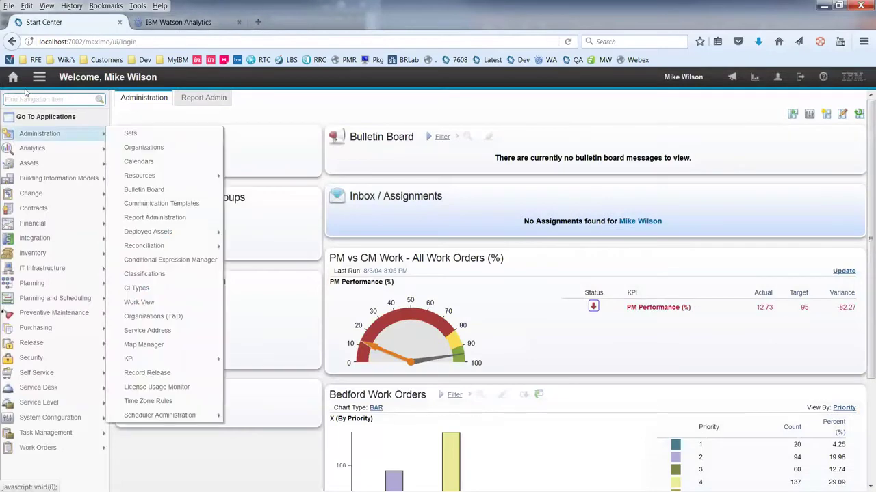
click(31, 96)
text(asset)
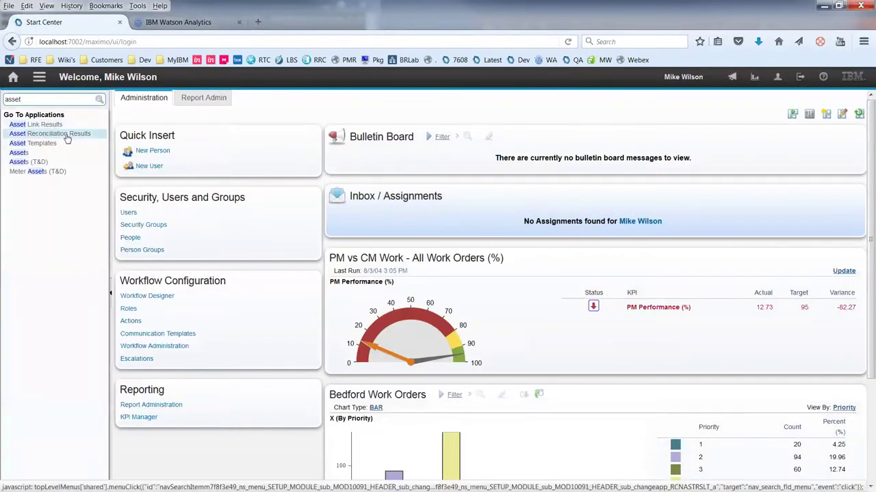
click(74, 151)
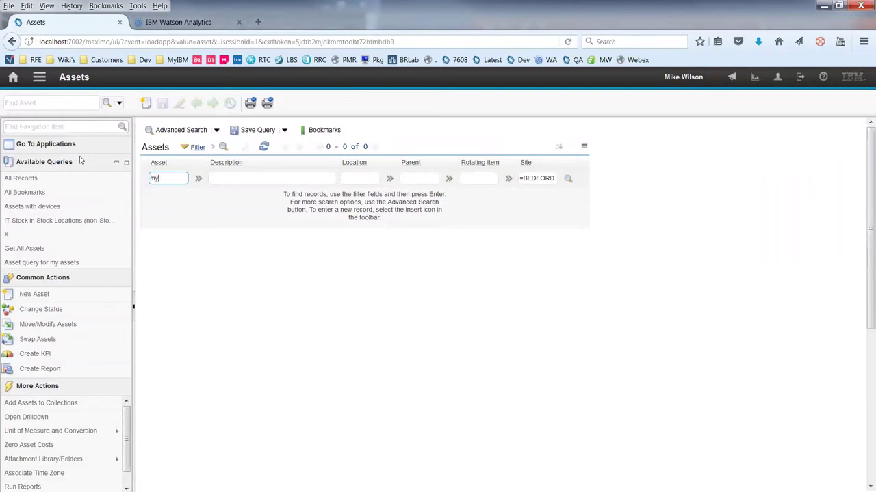
key(Return)
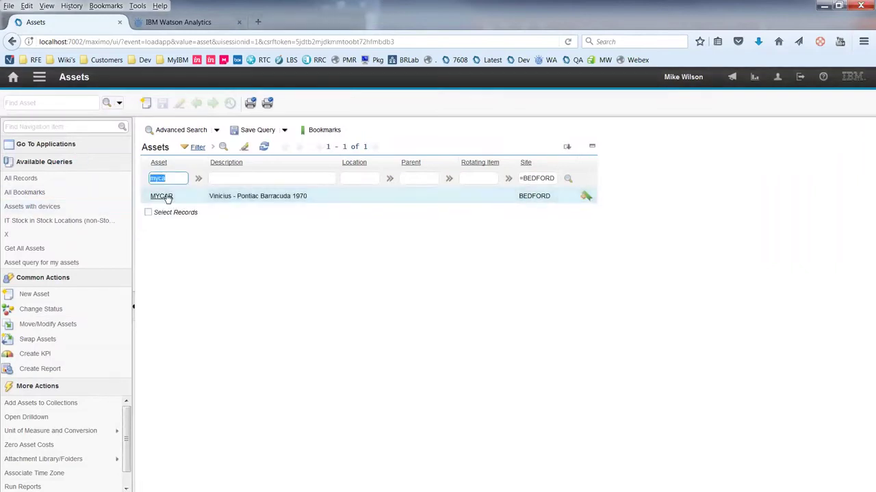
click(162, 196)
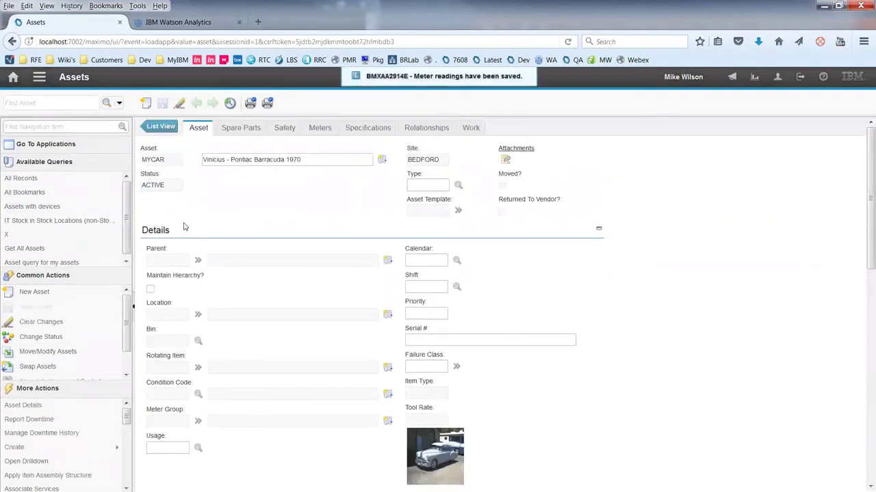
Check the meter reading history: odometer 3,000 miles and oil colour DBROWN.
scroll(128, 438, down, 2)
scroll(128, 437, down, 3)
click(99, 436)
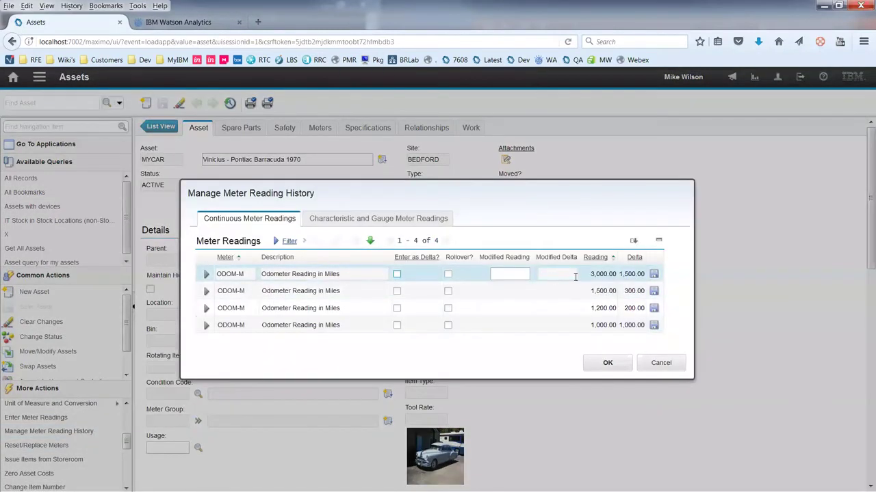
drag(589, 275, 618, 275)
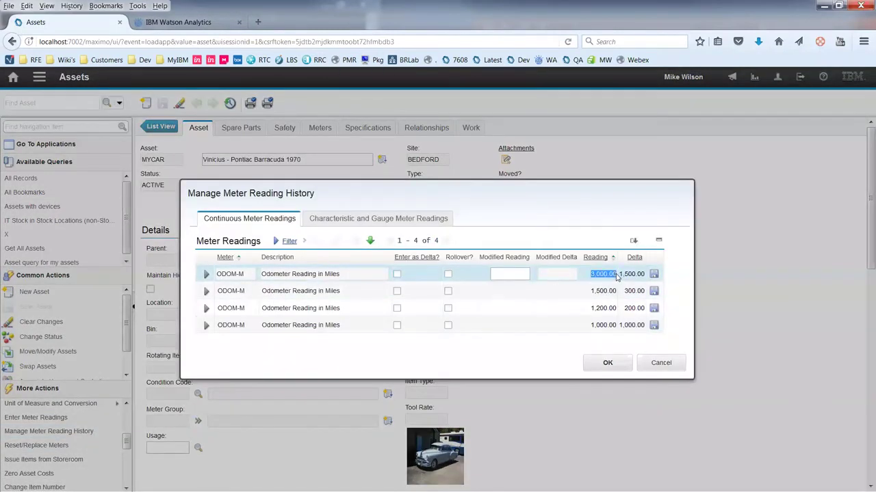
click(334, 219)
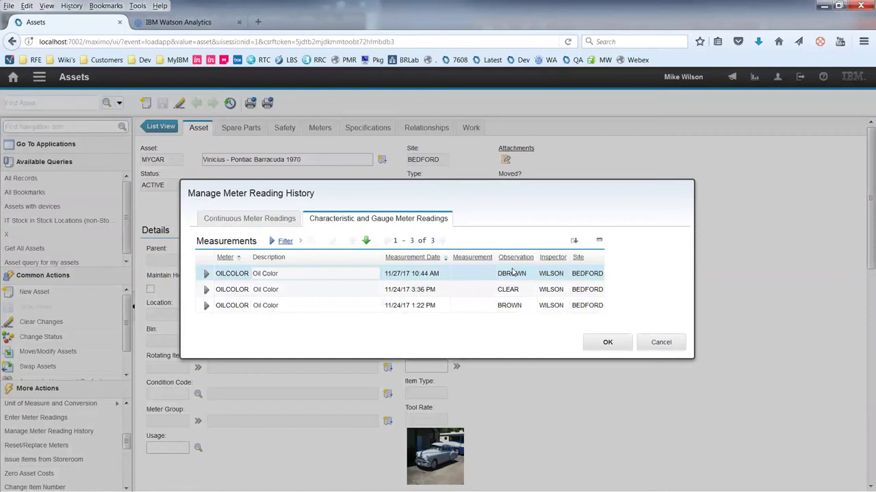
Close the reading history and list MYCAR's inspections under View Work Details.
click(661, 343)
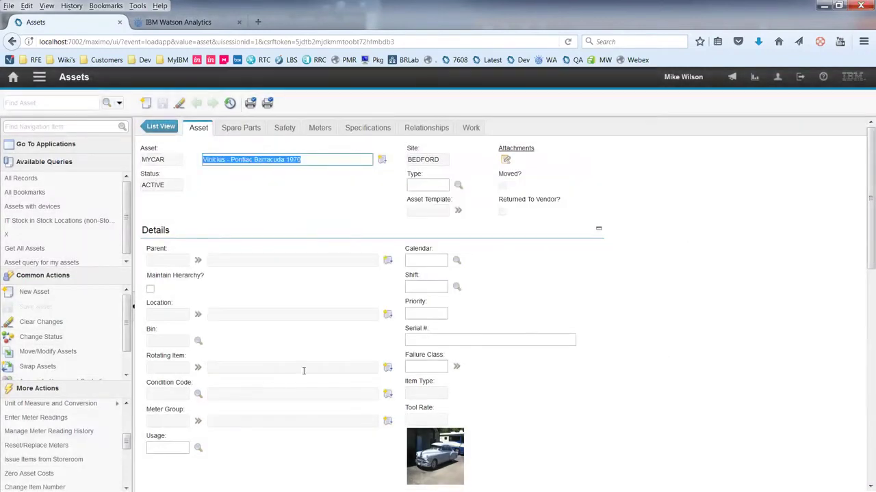
scroll(124, 442, up, 2)
mouse_move(113, 443)
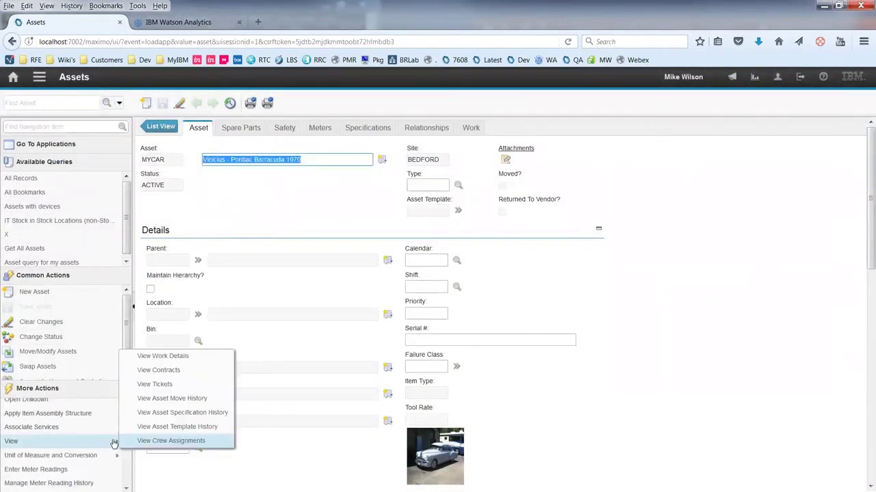
click(165, 361)
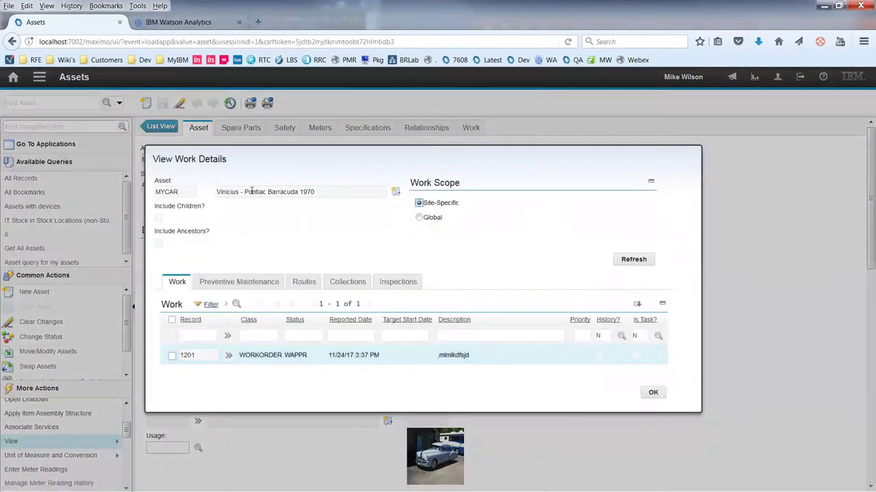
click(385, 283)
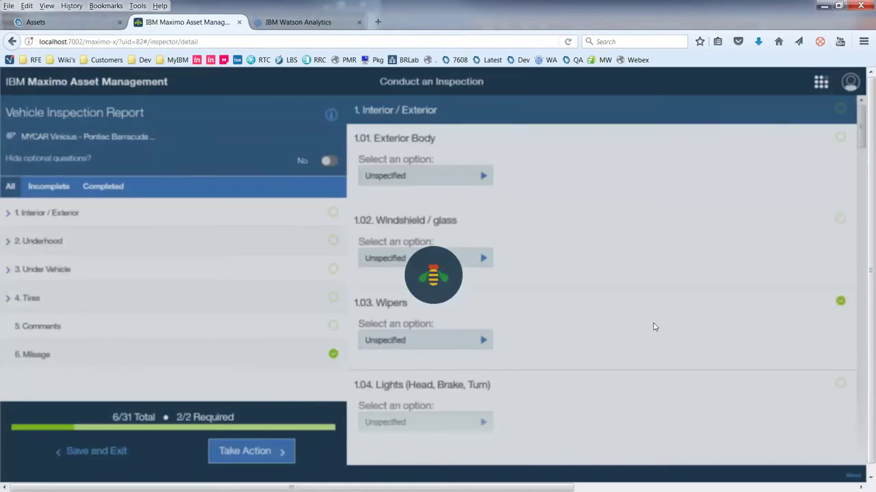
Look at the newest inspection's follow-up actions, then close the inspection tab.
scroll(554, 225, down, 4)
scroll(557, 233, down, 5)
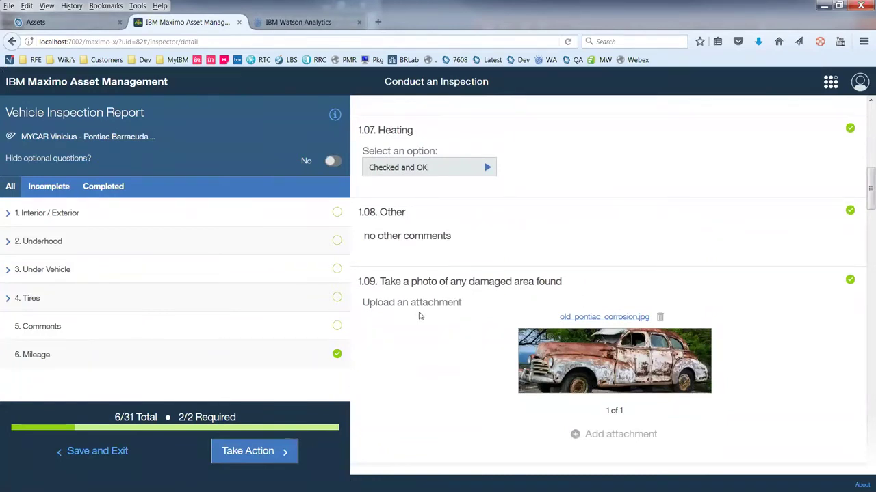
click(292, 449)
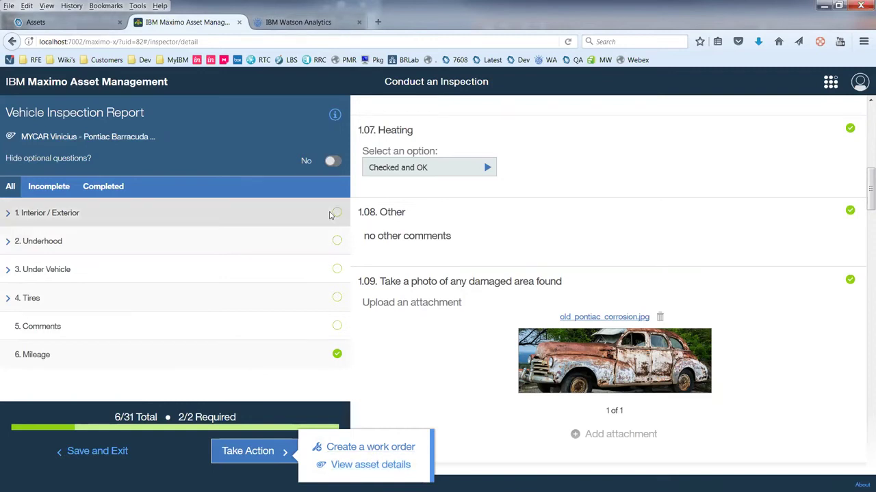
click(238, 21)
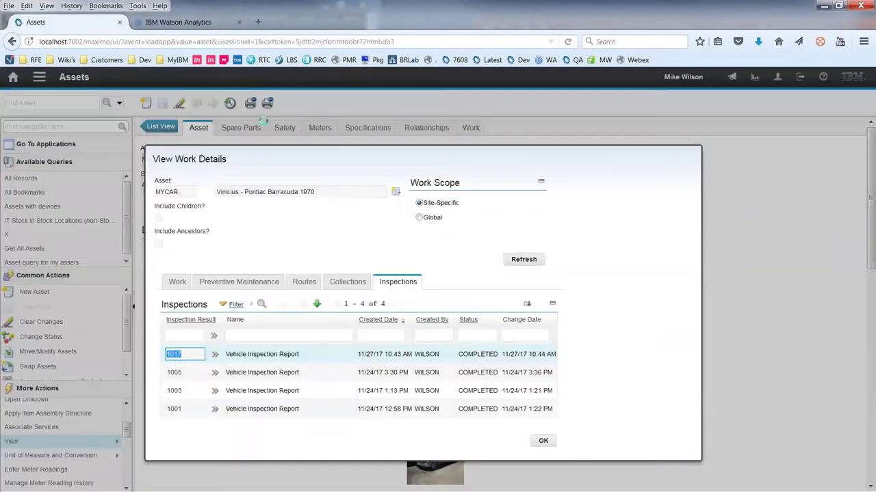
Create an unscheduled inspection from form 1007, Vehicle Inspection Report, due 11/29/2017 10:45 AM.
click(543, 441)
drag(127, 441, 127, 424)
mouse_move(119, 427)
click(145, 427)
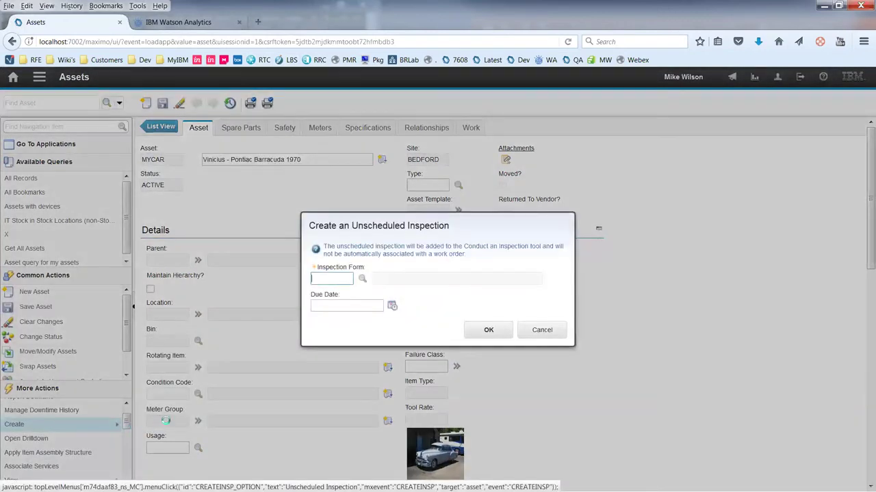
click(362, 279)
click(433, 338)
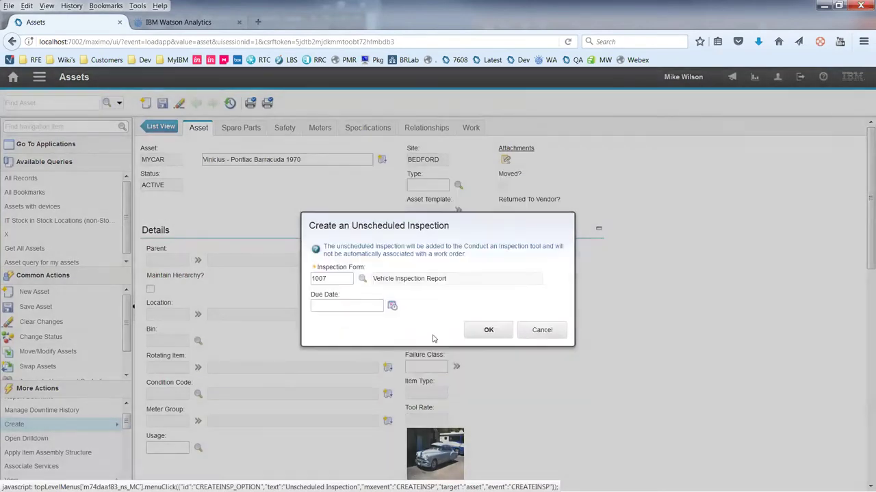
click(357, 302)
click(391, 307)
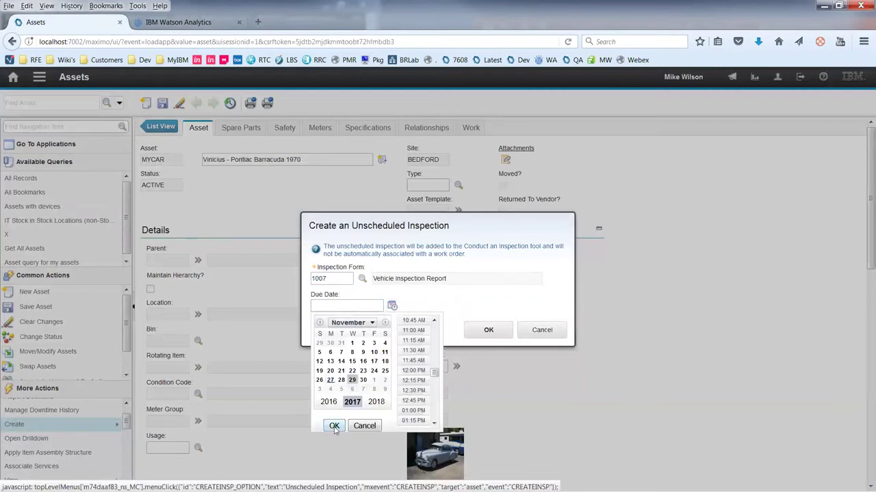
click(334, 426)
click(479, 331)
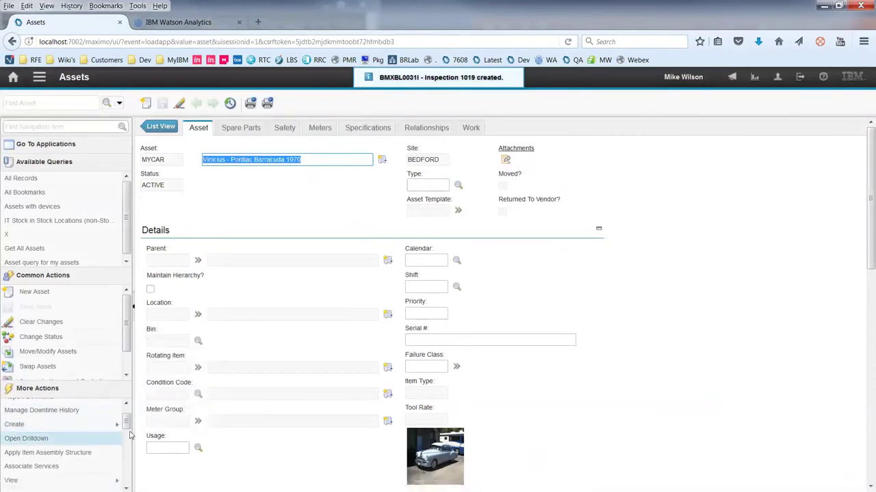
drag(166, 422, 168, 447)
scroll(88, 440, down, 3)
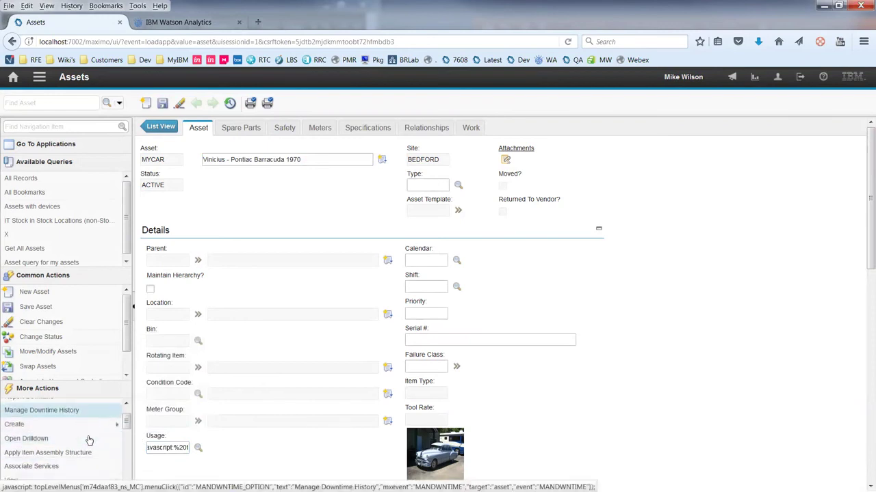
mouse_move(90, 438)
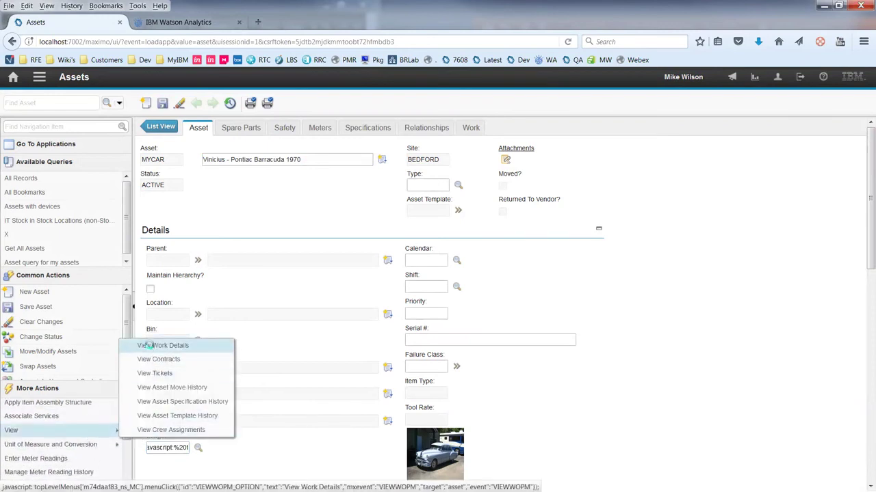
click(150, 344)
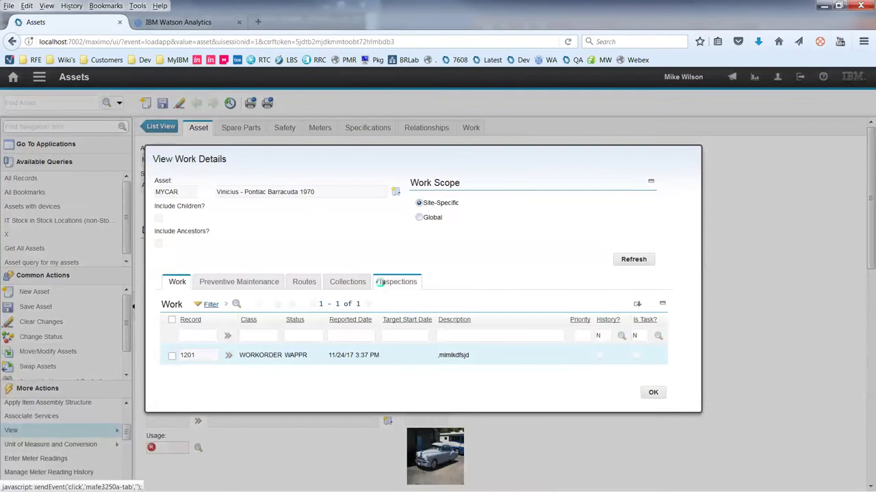
click(382, 286)
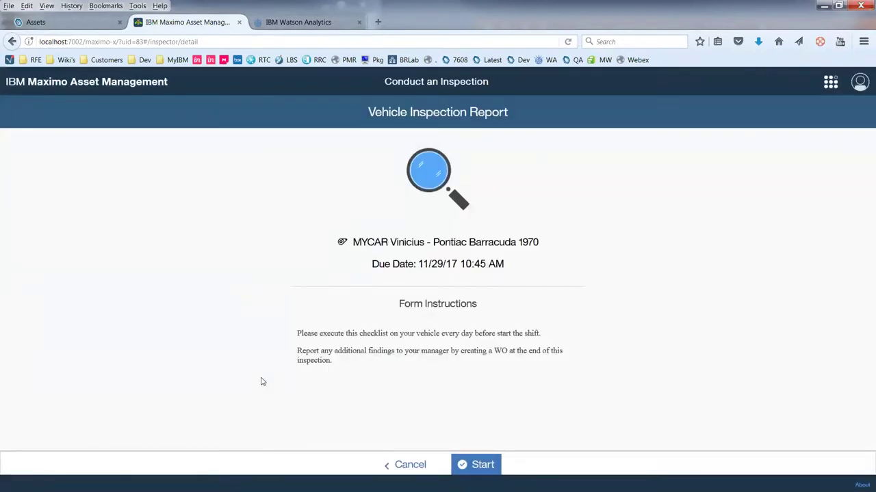
click(239, 22)
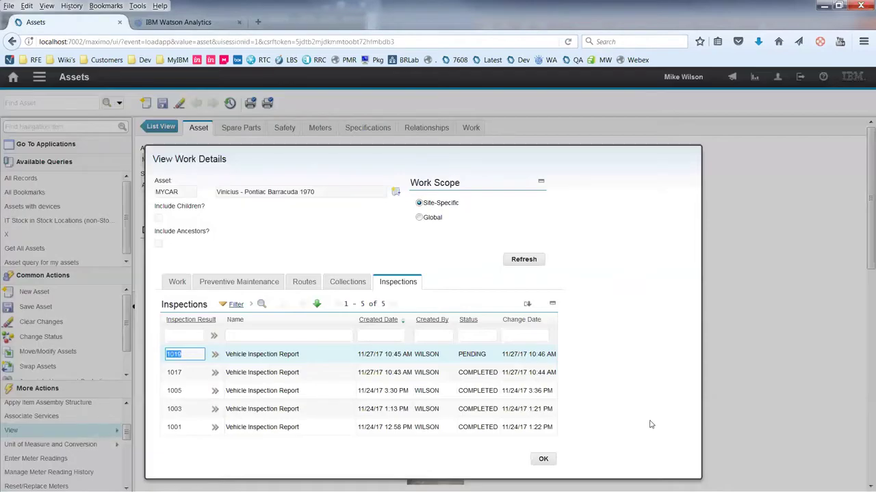
click(542, 460)
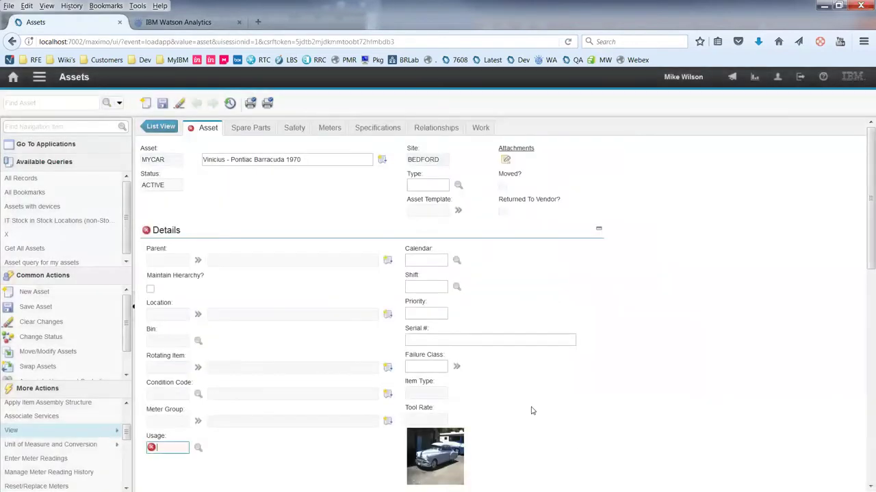
Open the INSP job plan in Job Plans, filtering by 'insp'.
click(97, 127)
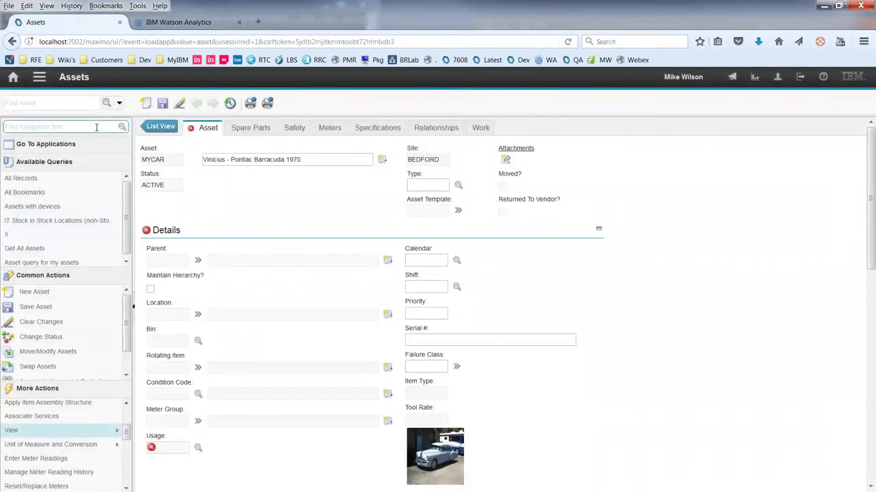
text(plan)
click(105, 150)
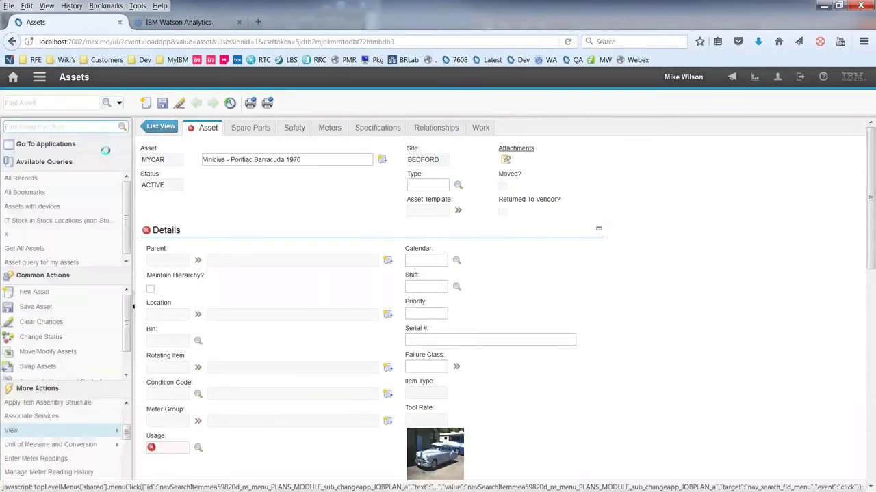
click(464, 303)
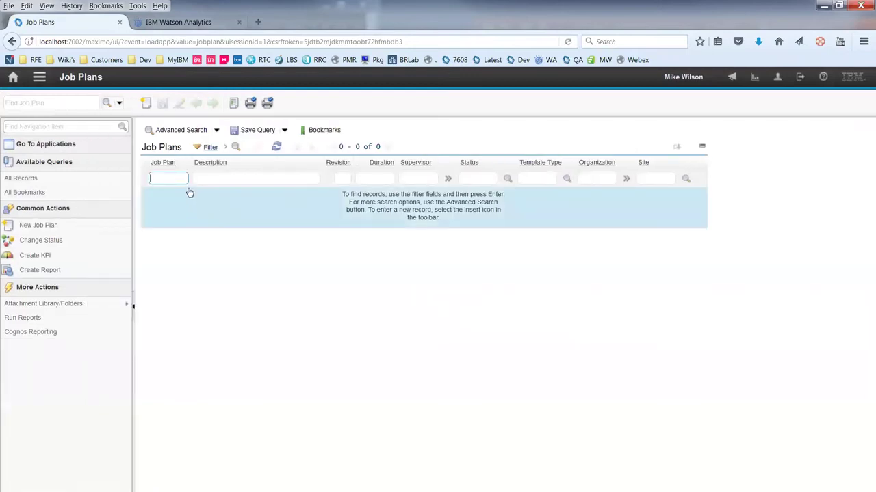
text(insp)
key(Return)
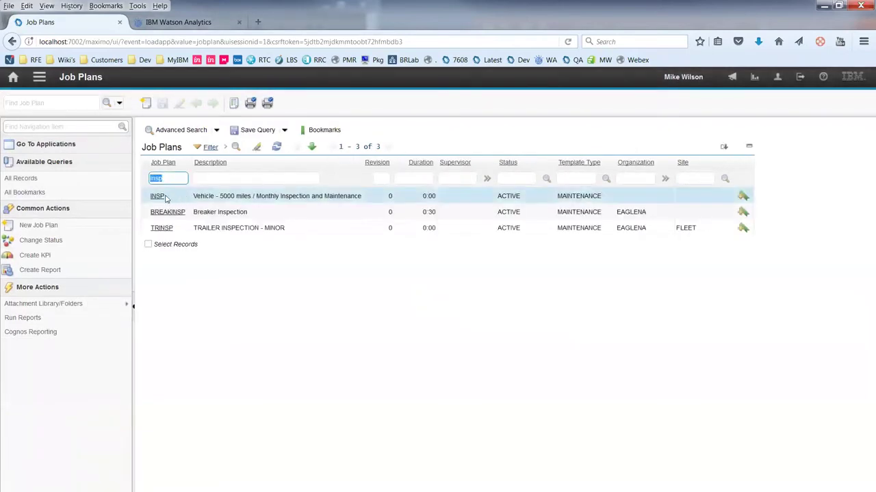
click(159, 196)
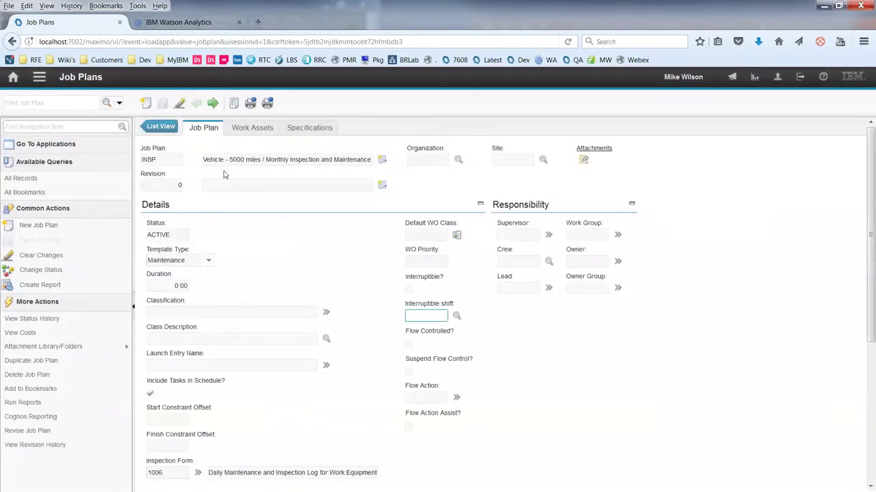
Review the job plan's inspection form 1006 and task 30's form 1007.
scroll(267, 288, down, 1)
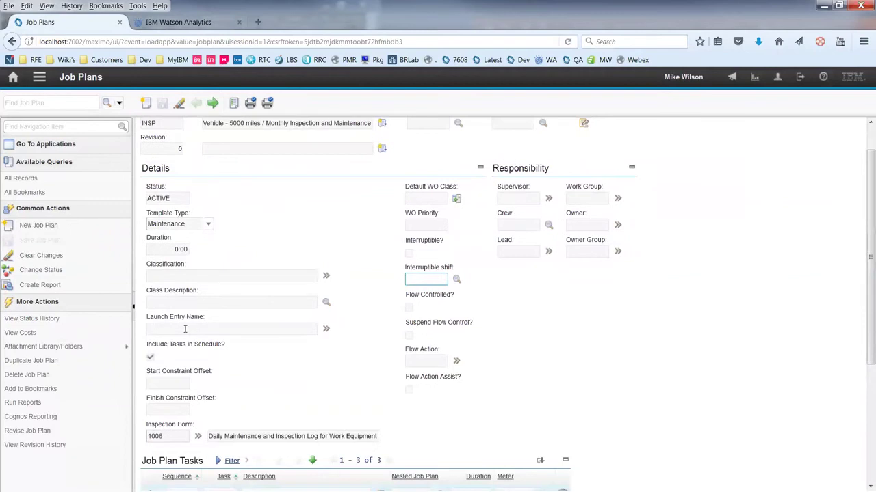
double_click(177, 437)
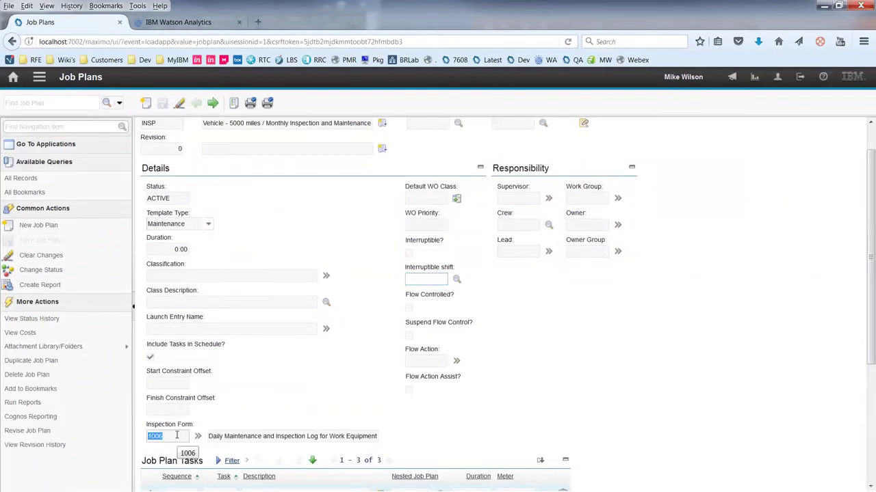
scroll(183, 436, down, 1)
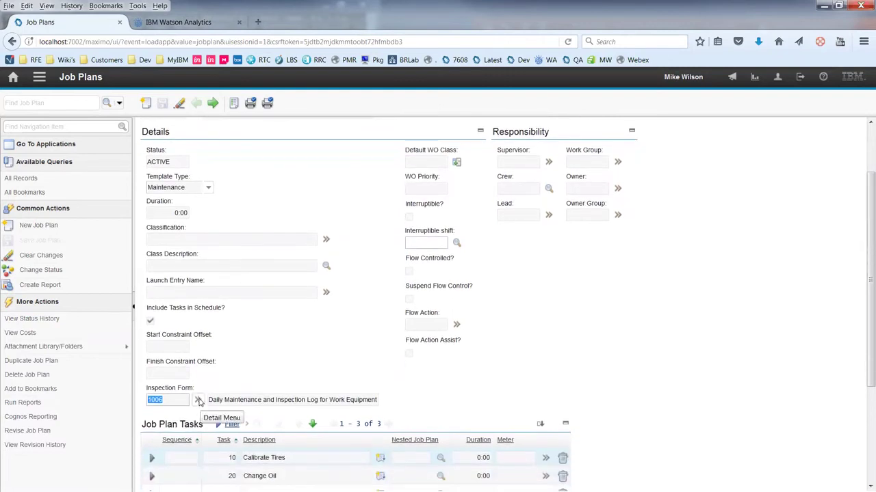
scroll(202, 404, down, 2)
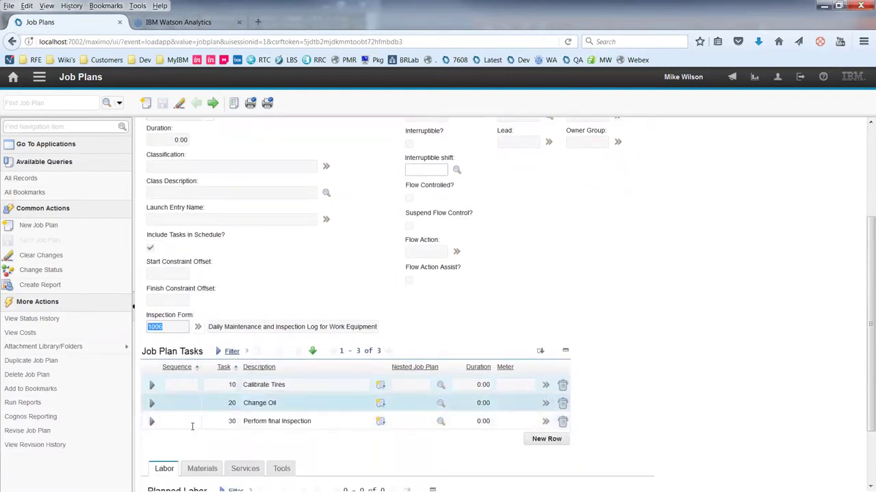
click(153, 422)
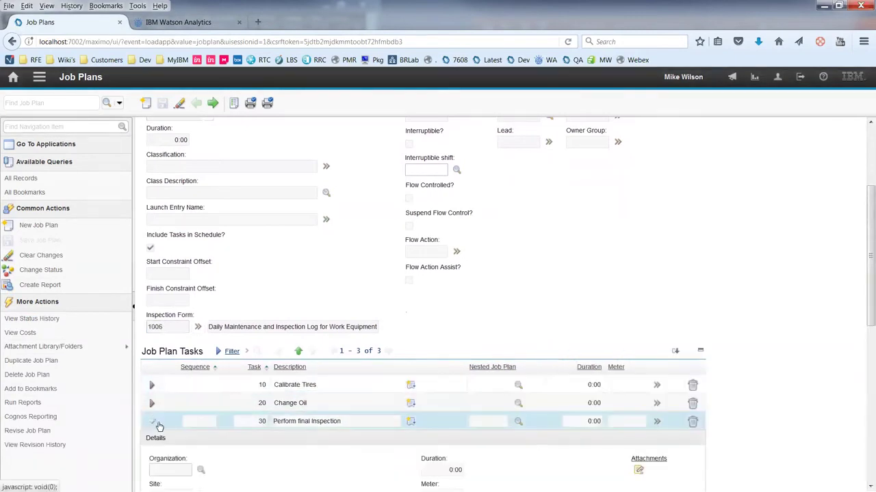
scroll(248, 219, down, 8)
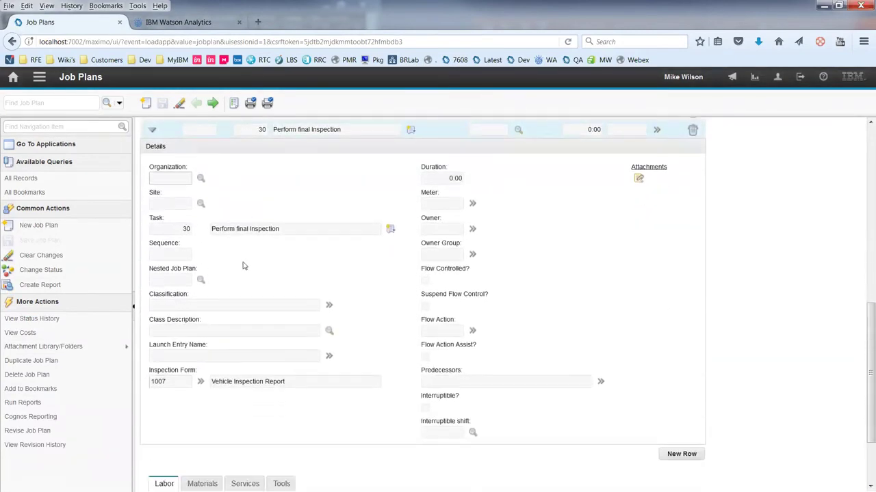
double_click(180, 384)
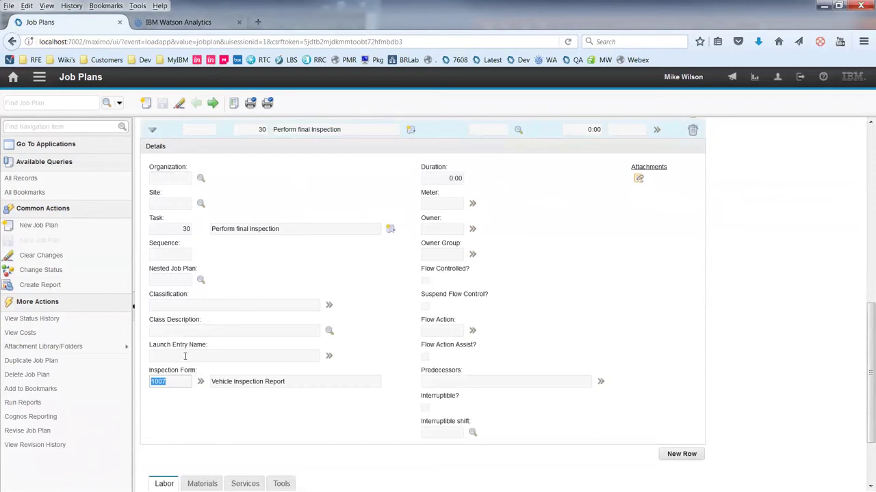
scroll(184, 357, up, 10)
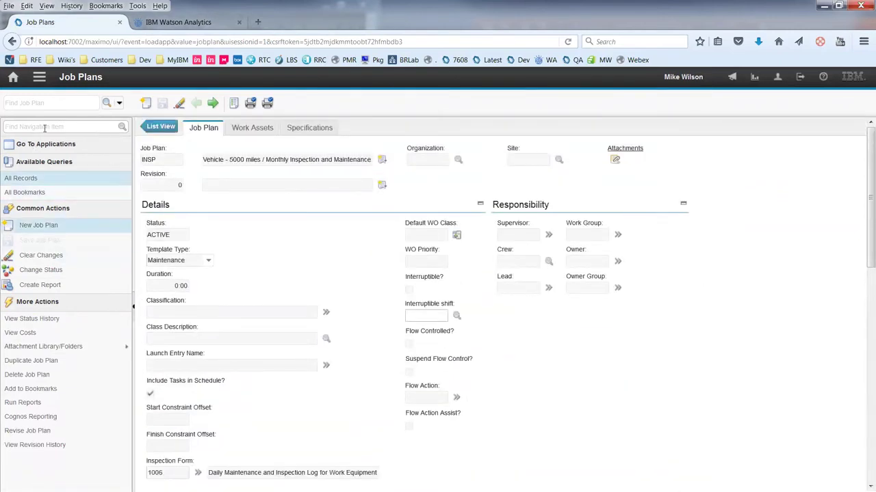
Open the INSP record in Preventive Maintenance, filtering by 'ins'.
click(44, 128)
text(preve)
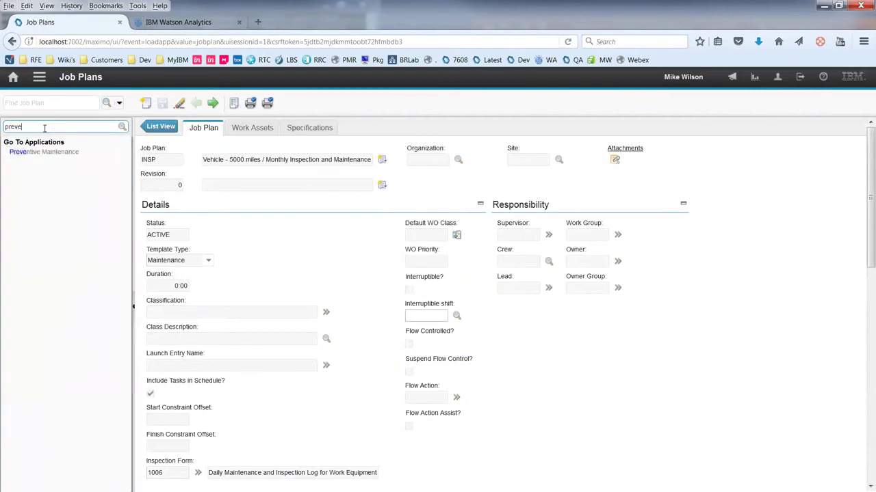
click(60, 152)
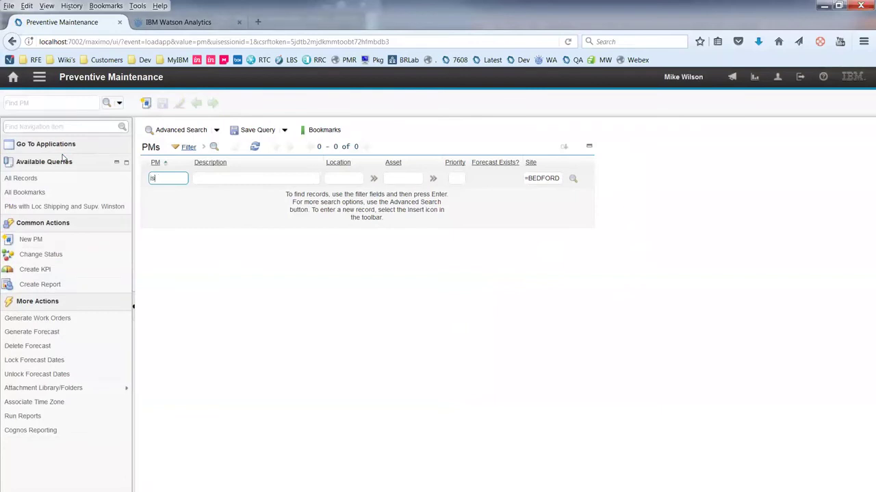
text(ins)
key(Return)
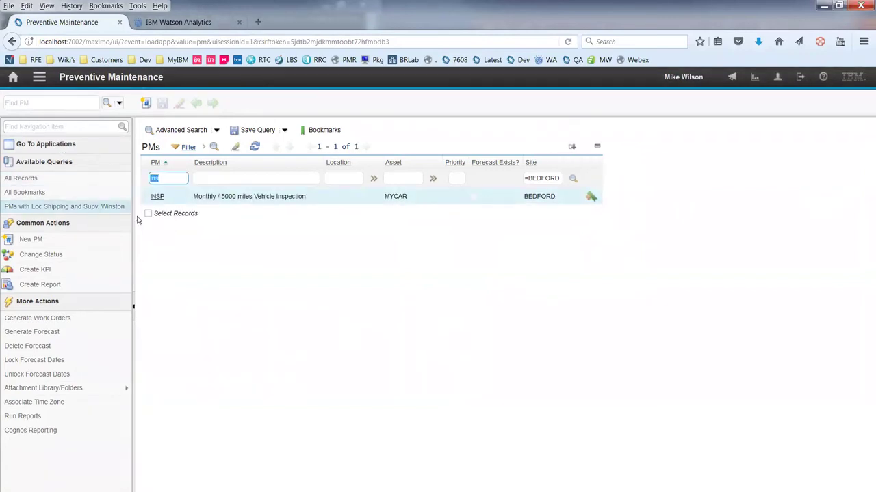
click(161, 197)
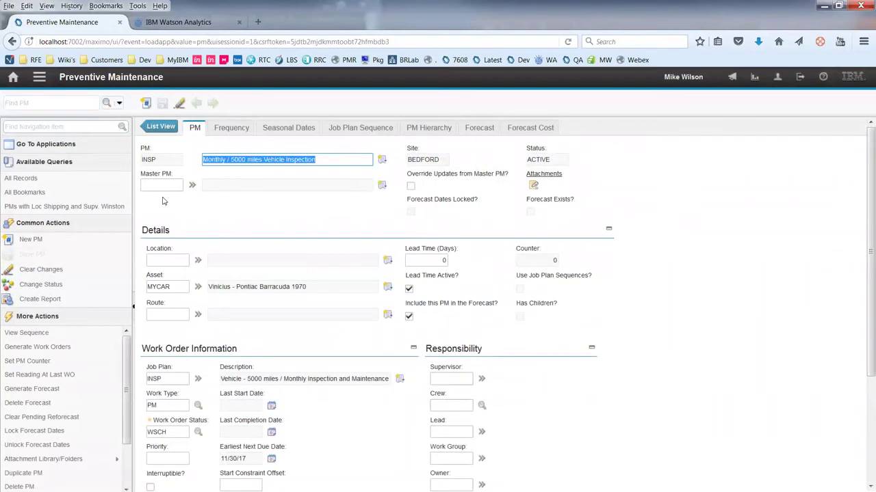
Review the linked job plan INSP and the 5,000-mile ODOM-M meter-based frequency.
scroll(173, 228, down, 3)
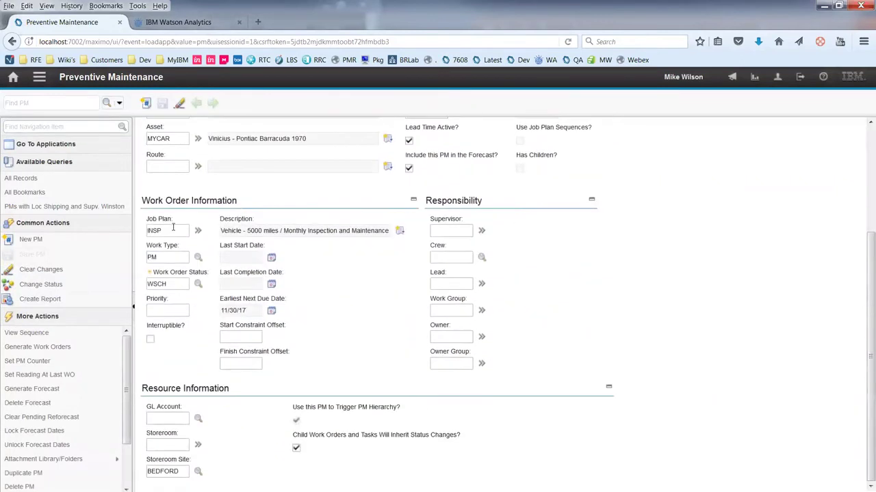
double_click(180, 231)
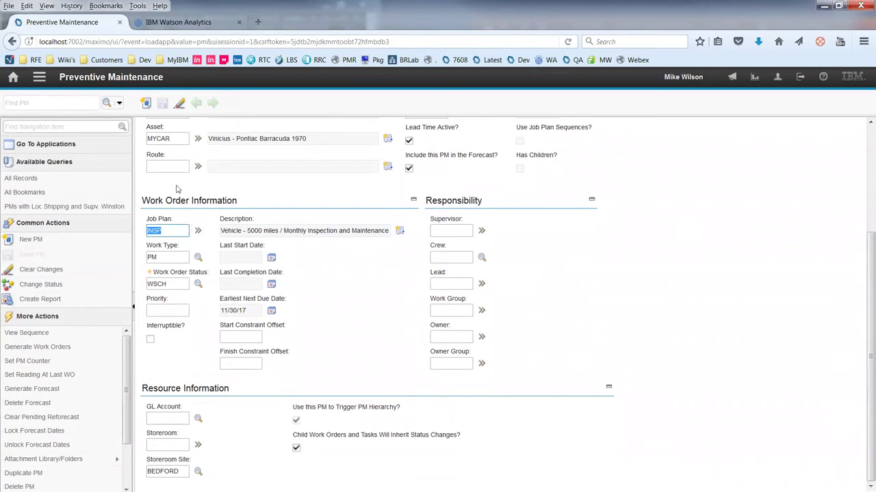
scroll(206, 144, up, 3)
scroll(212, 146, up, 1)
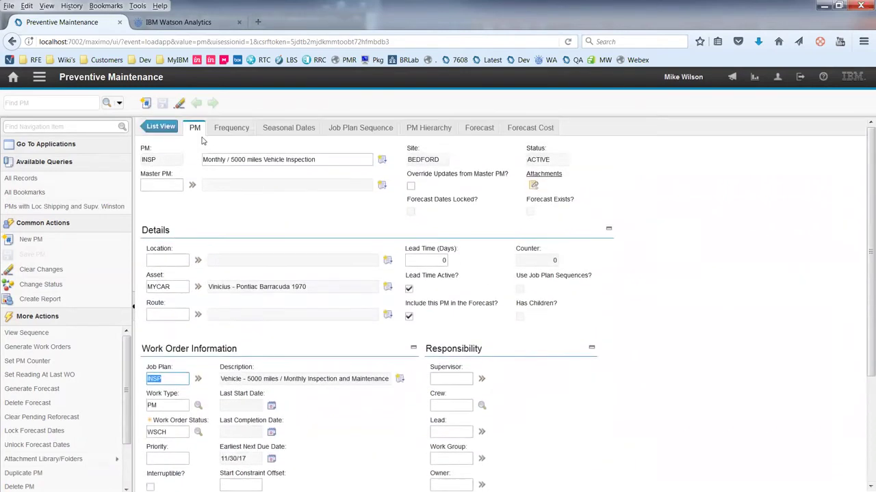
click(212, 135)
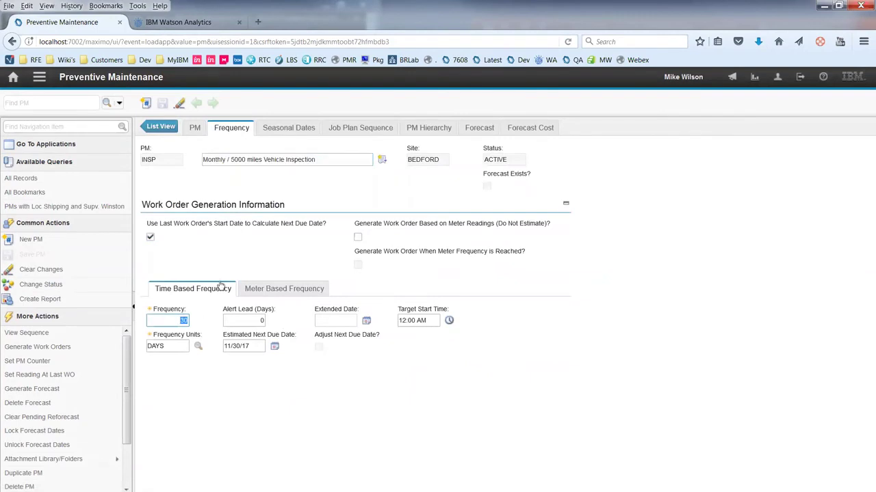
click(247, 291)
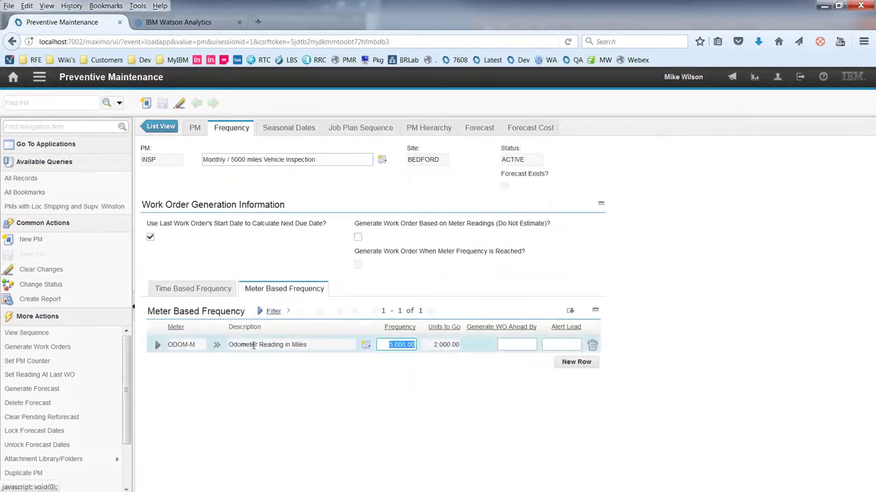
key(Tab)
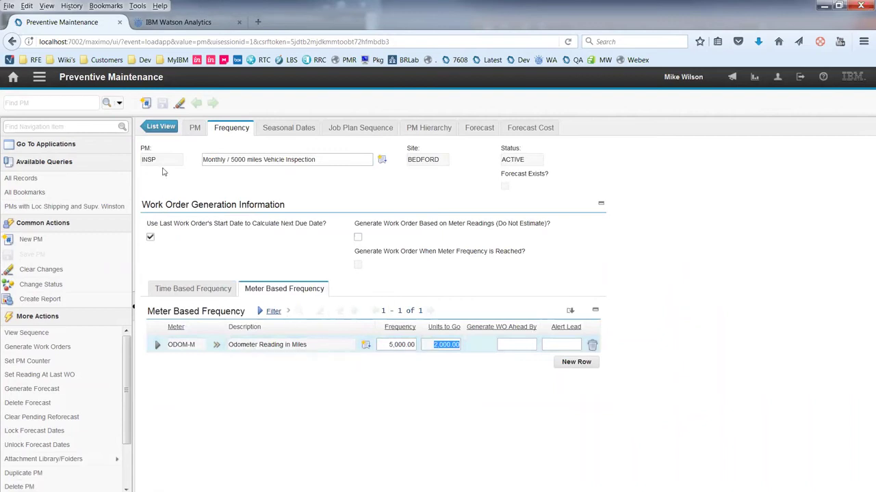
Generate work orders for 90 days without frequency criteria, producing work order 1202.
click(37, 347)
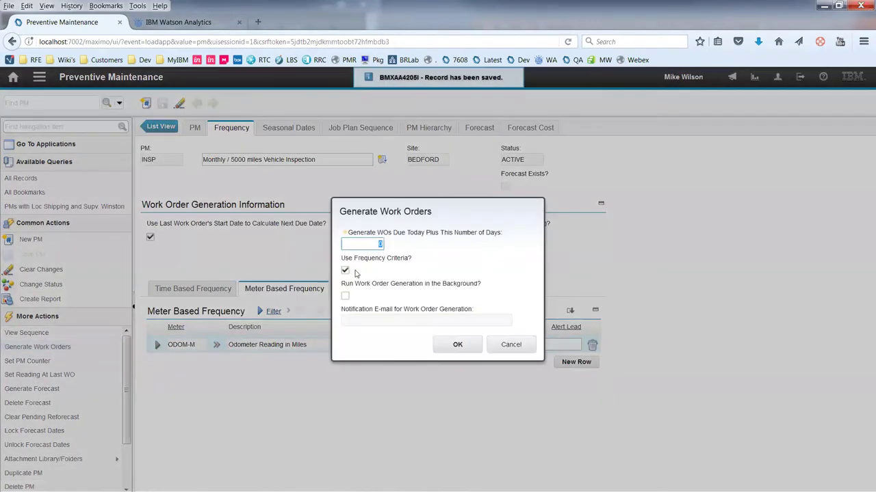
click(346, 271)
click(353, 245)
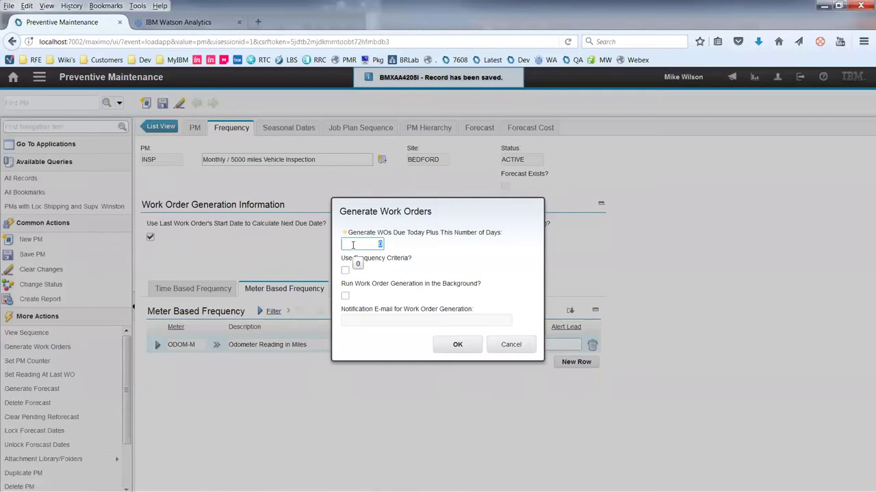
text(90)
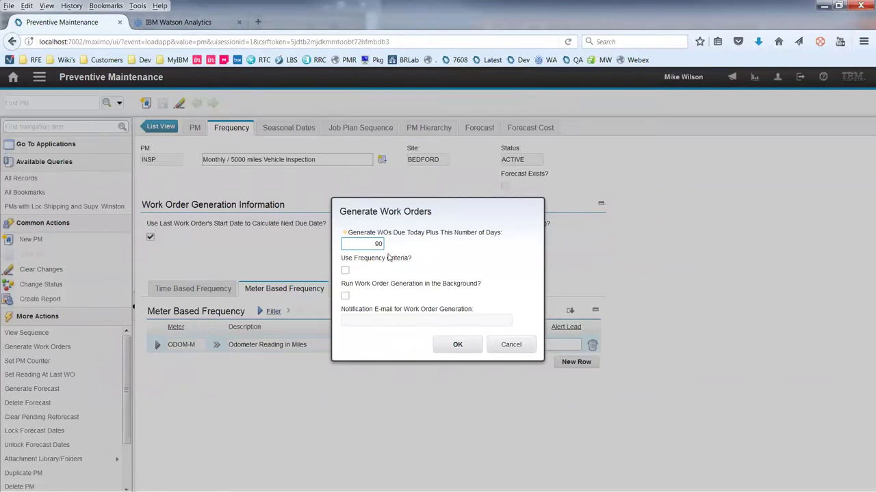
click(452, 344)
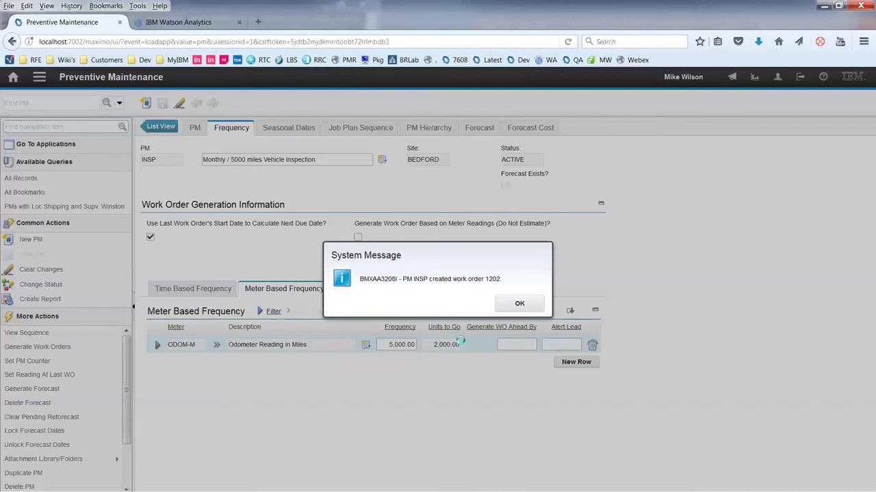
double_click(492, 279)
click(519, 305)
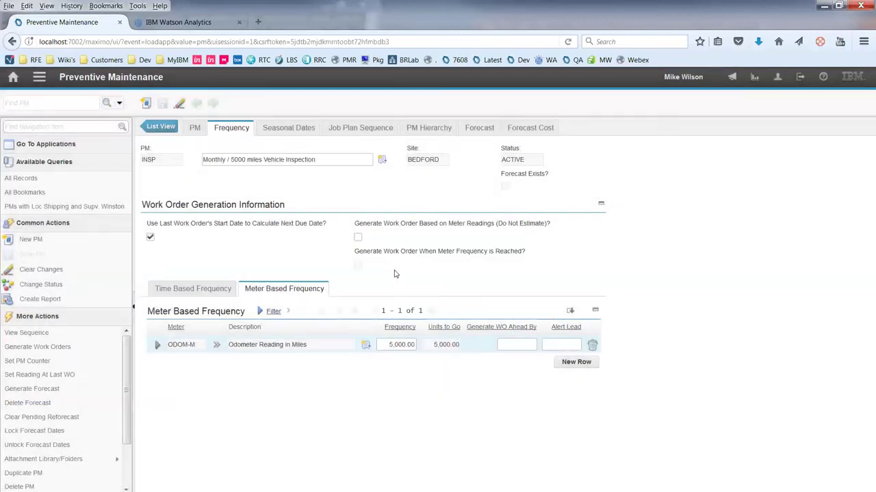
click(59, 125)
Open work order 1202 in Work Order Tracking.
text(work)
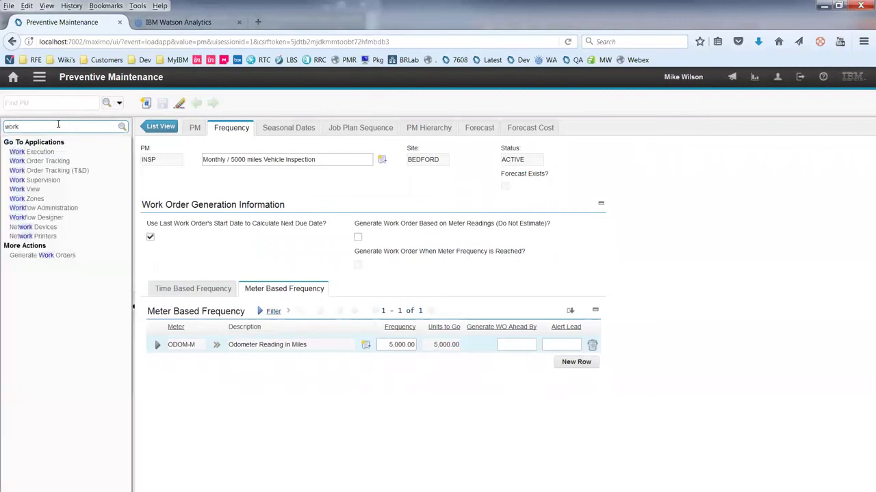
click(75, 163)
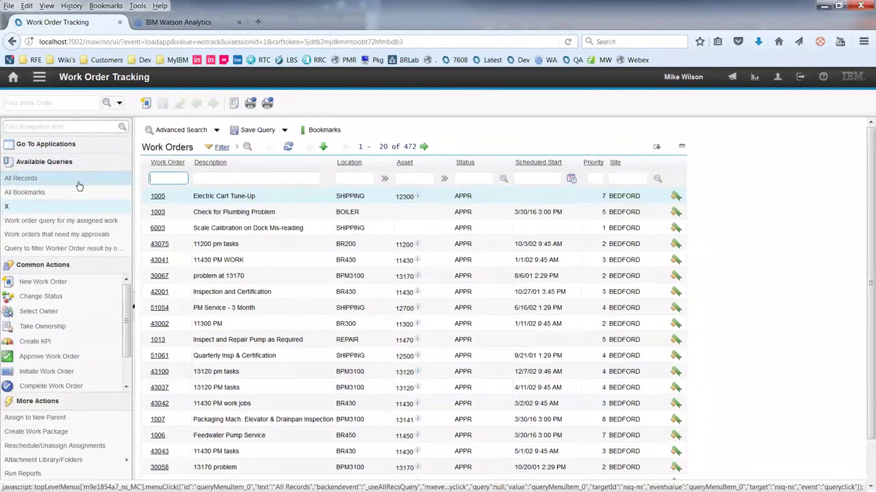
key(Return)
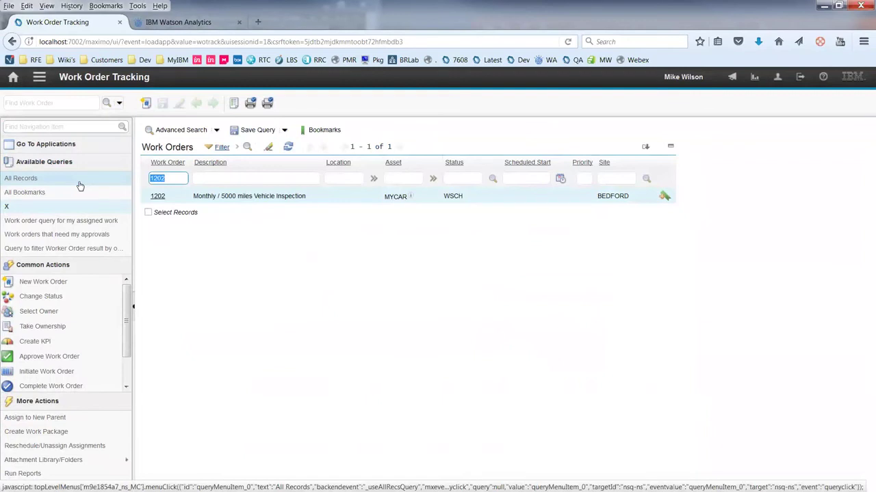
click(160, 196)
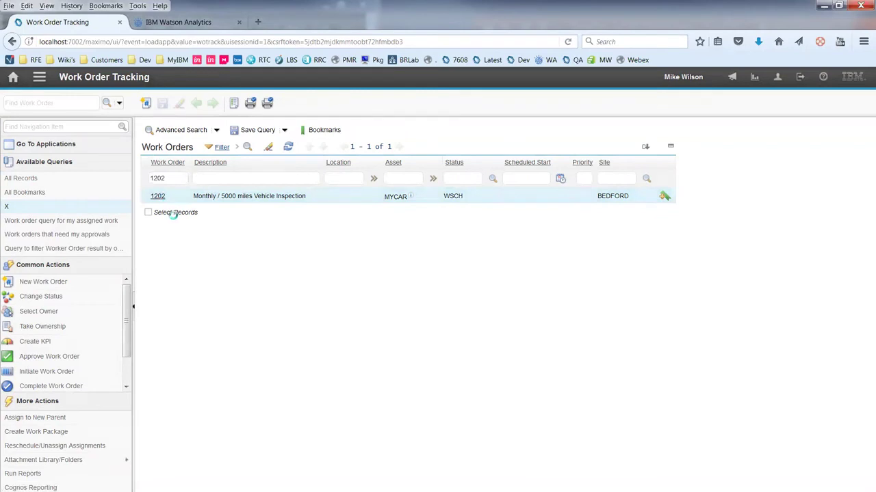
Go from inspection result 1021 to Conduct an Inspection.
scroll(483, 353, down, 2)
click(161, 362)
scroll(259, 390, down, 2)
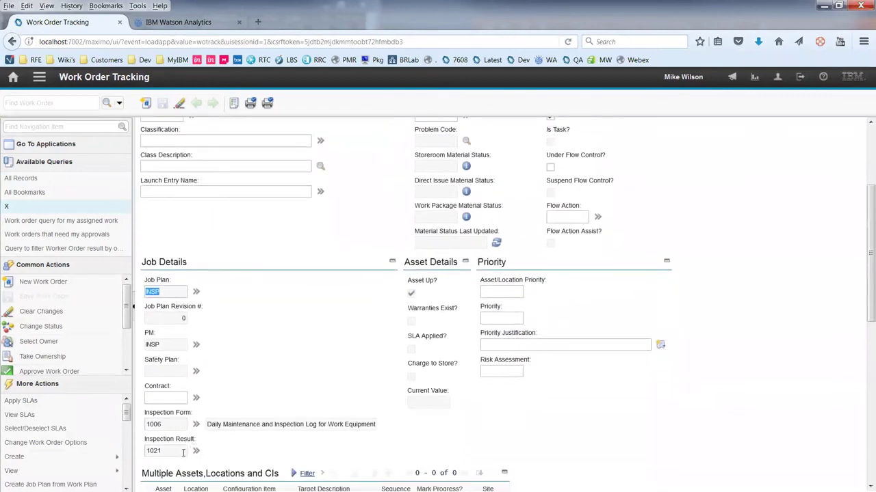
click(182, 451)
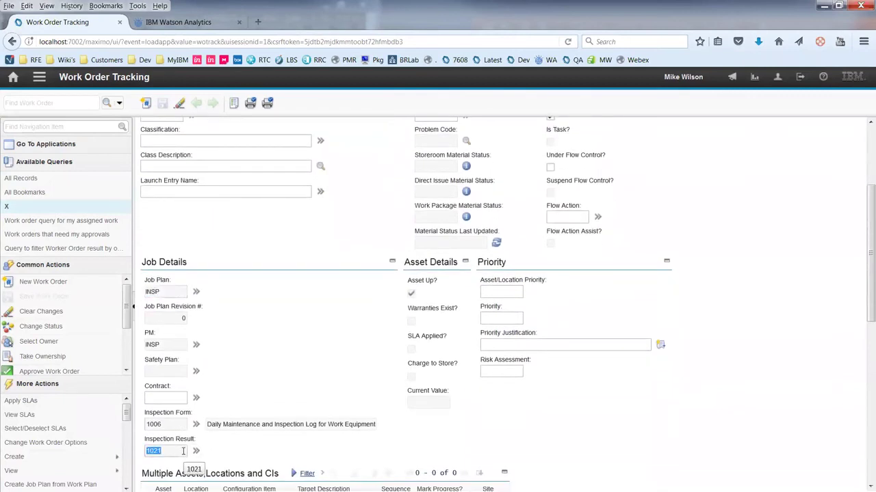
click(195, 452)
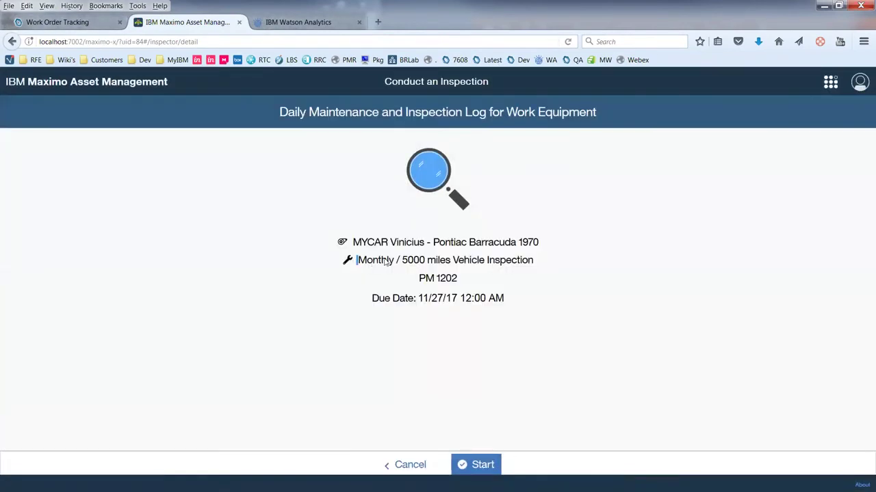
Look over the Daily Maintenance inspection log for result 1021, then close that tab.
key(Down)
key(Right)
key(Right)
click(239, 22)
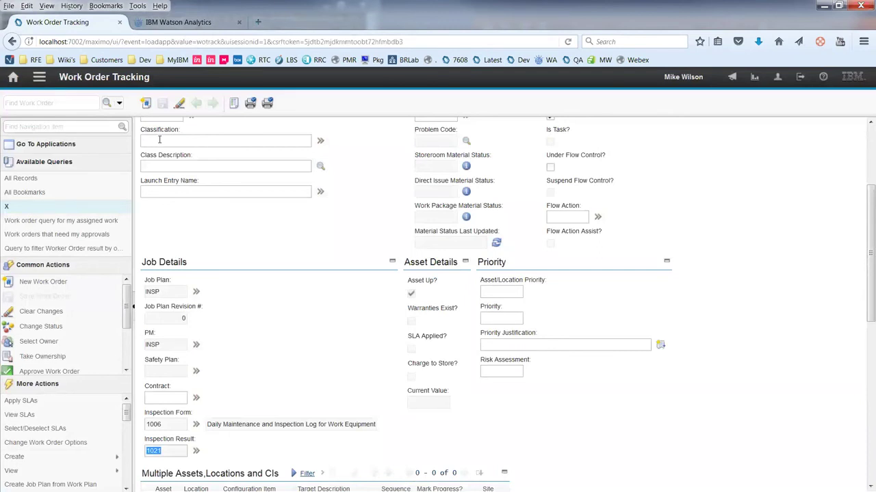
Show work order 1202's plans and expand task 30, Perform final Inspection.
scroll(198, 234, down, 2)
scroll(226, 178, up, 5)
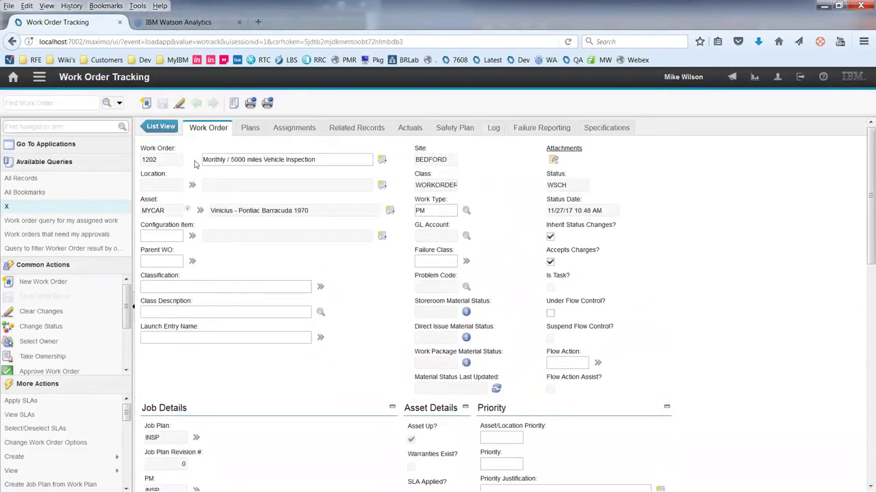
click(250, 128)
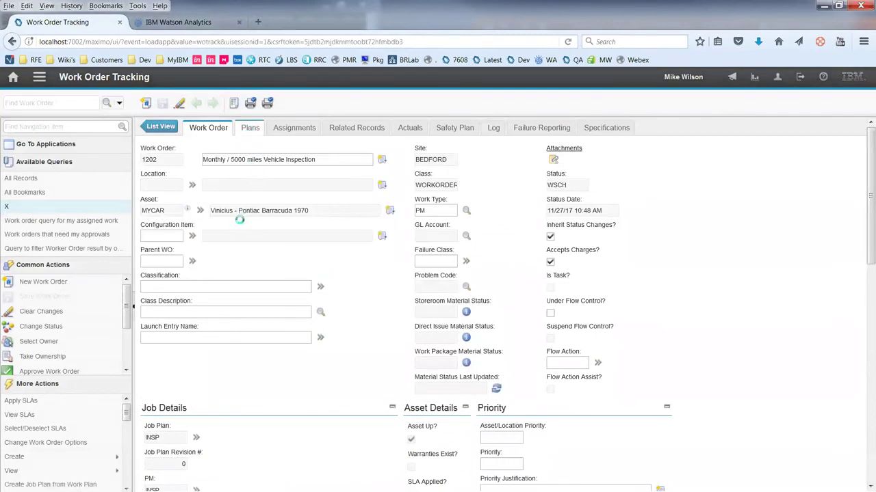
click(151, 342)
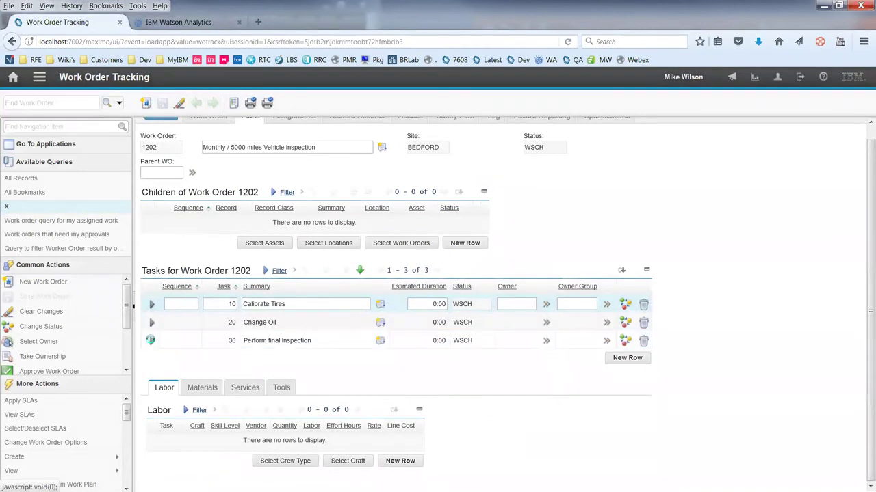
scroll(151, 348, down, 5)
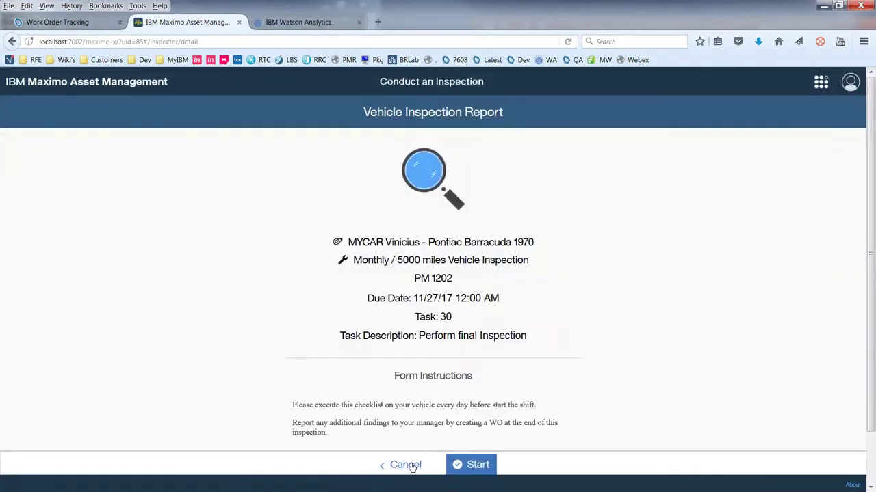
Cancel the Vehicle Inspection Report and search completed inspections for mycar, listing 1017, 1005, 1003, 1001.
click(404, 466)
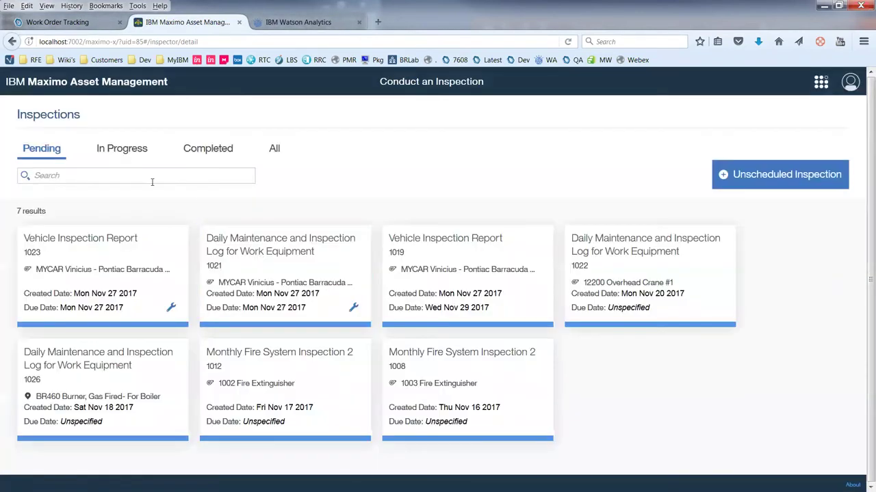
click(203, 150)
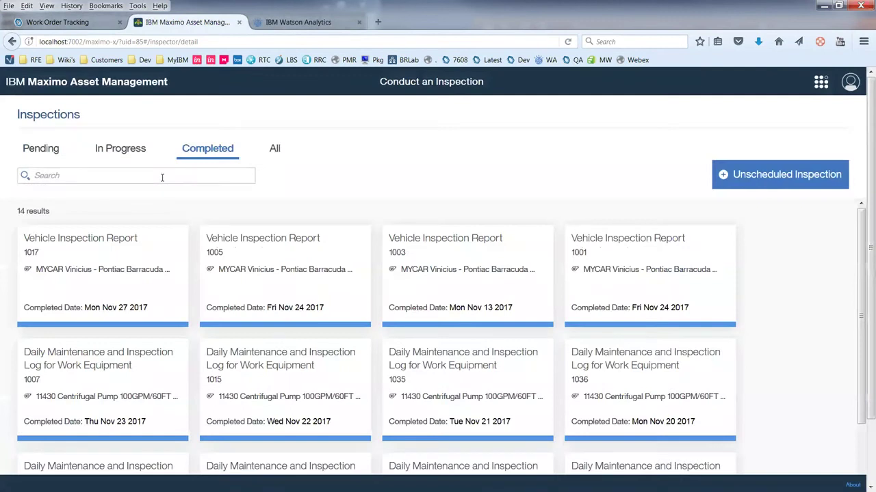
click(162, 178)
text(mycar)
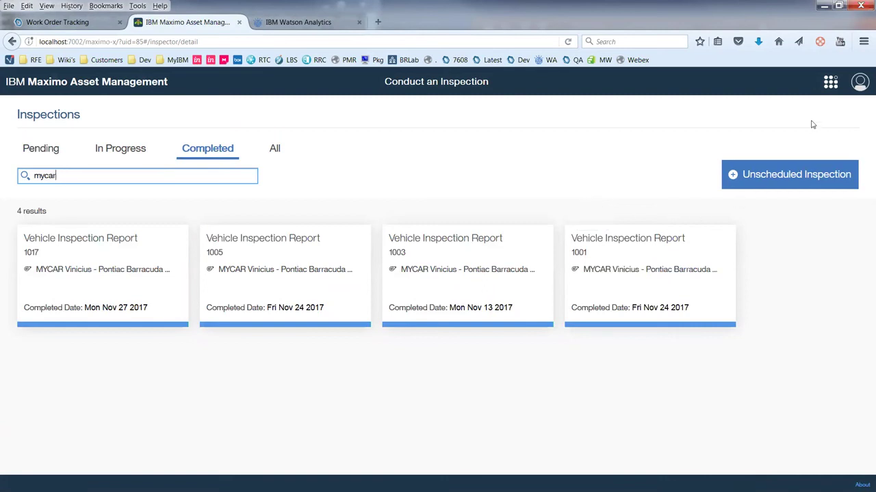
click(828, 86)
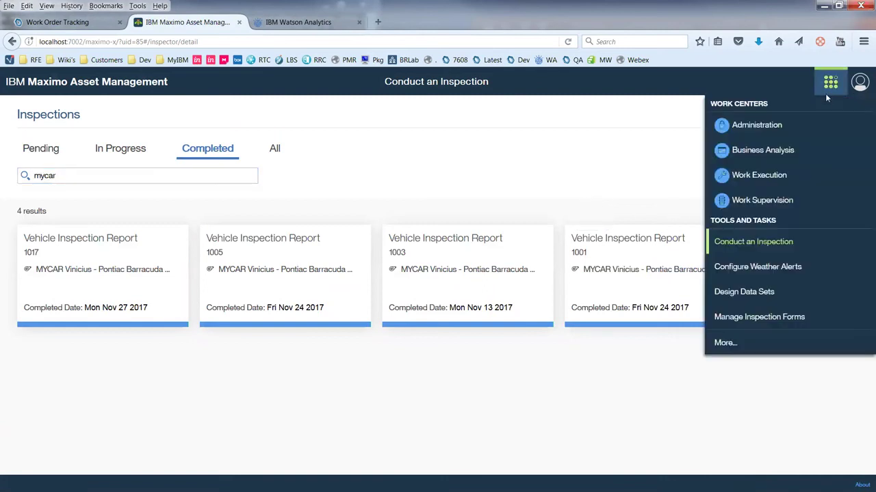
Start a new data set from the Business Analysis Data Set Library.
click(814, 149)
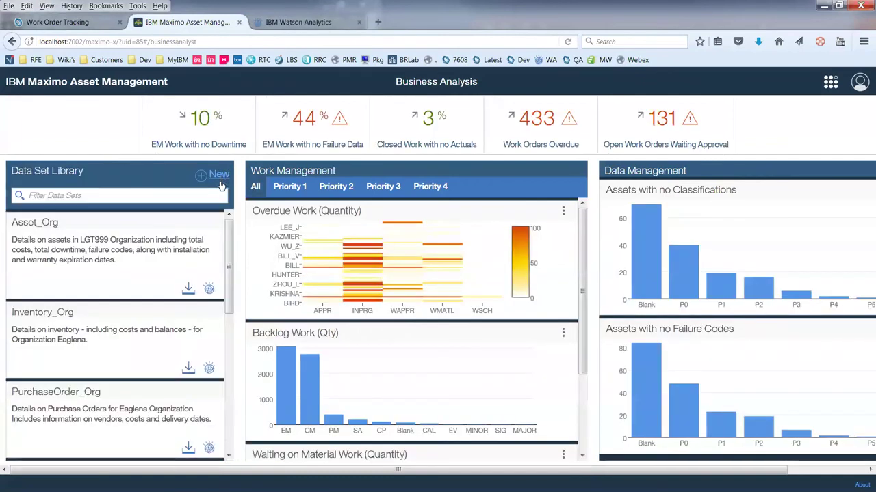
click(220, 177)
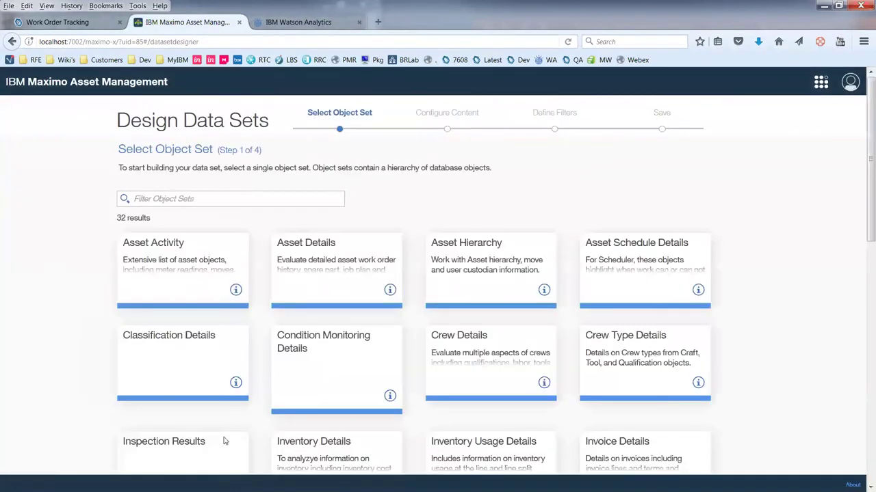
Base the data set on Inspection Results and add the ASSET and CREATEDATE fields.
scroll(226, 441, down, 1)
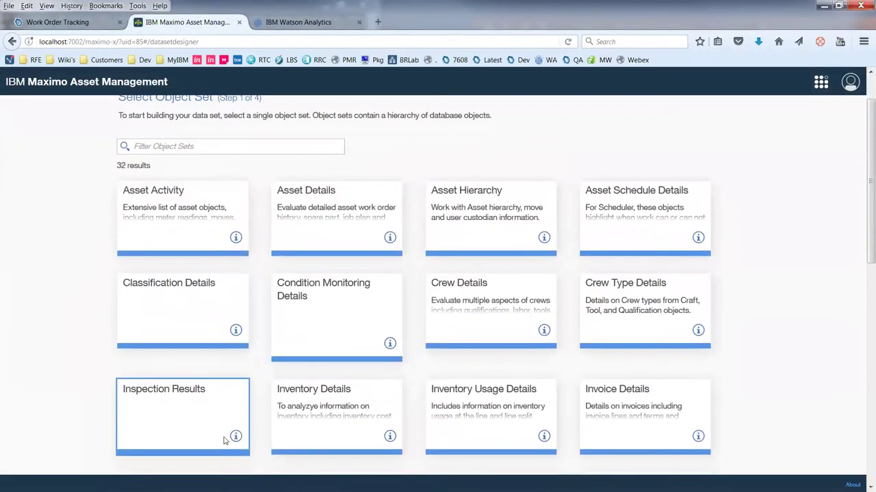
click(205, 418)
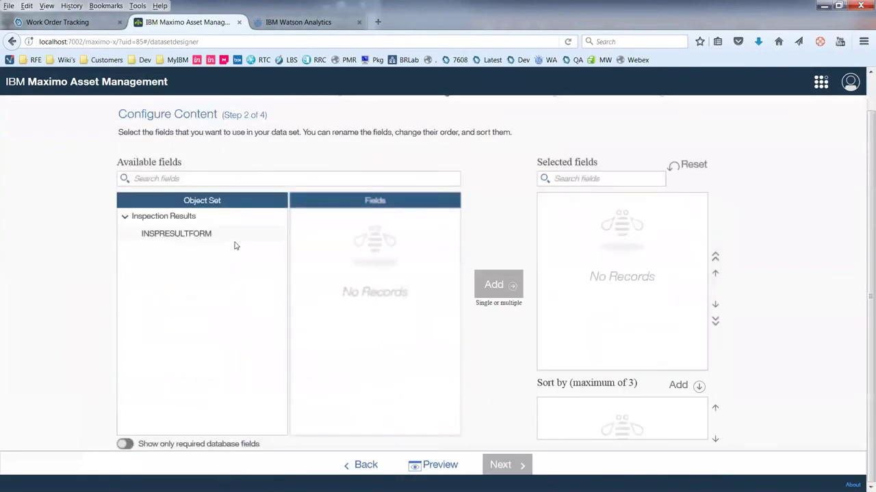
click(213, 222)
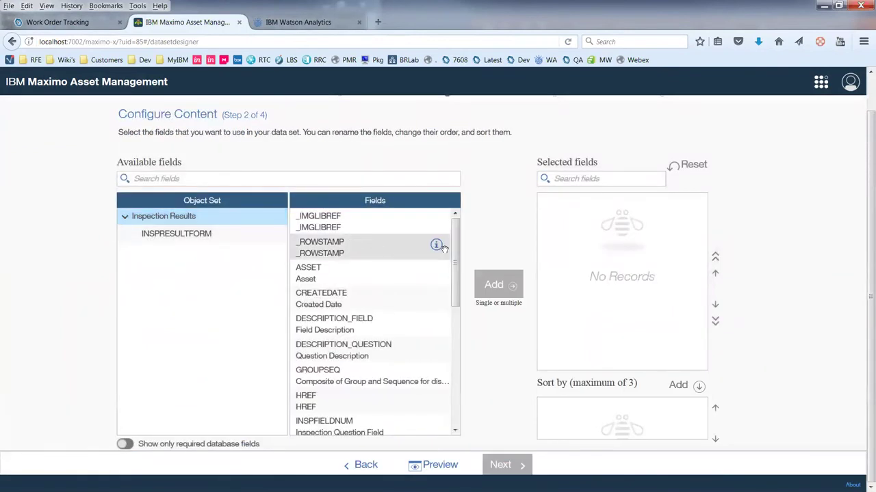
scroll(457, 257, down, 1)
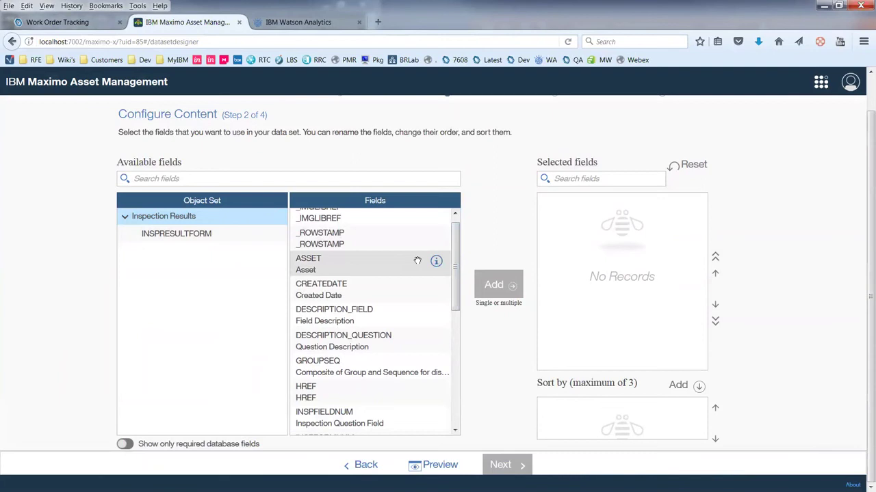
double_click(394, 262)
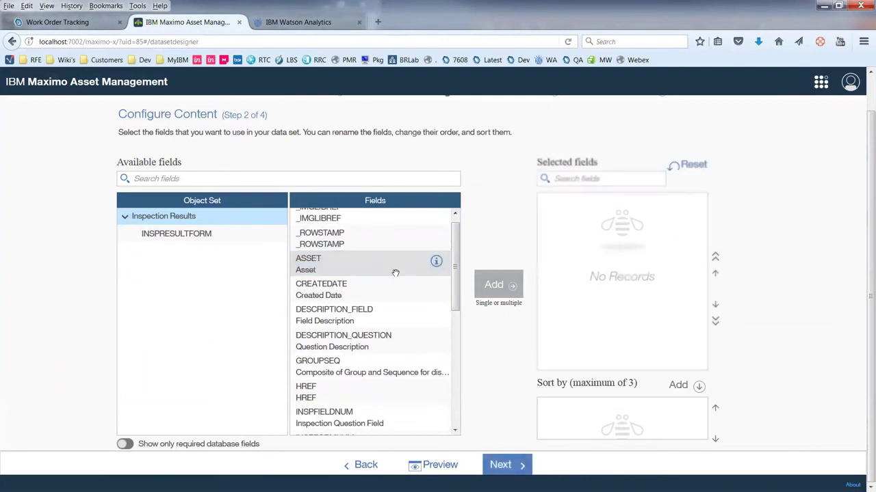
double_click(377, 288)
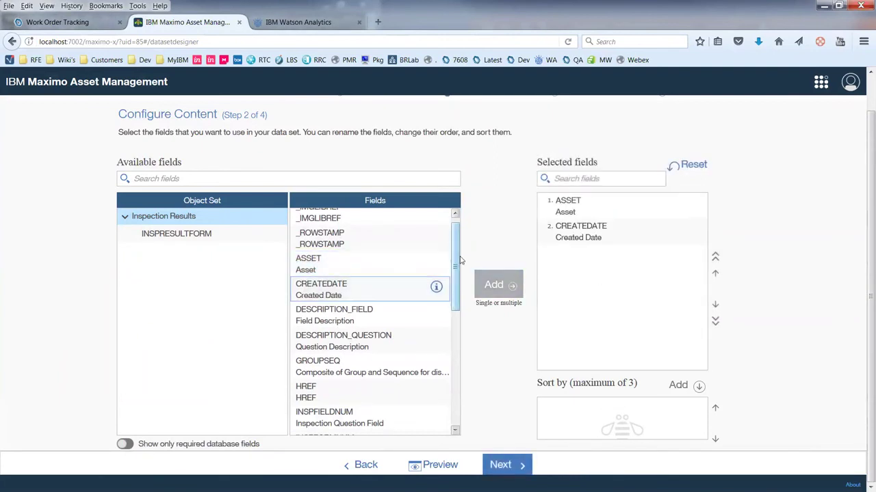
Add the NAME, GROUPSEQ and DESCRIPTION_QUESTION fields to the data set.
scroll(453, 267, down, 1)
scroll(451, 270, down, 2)
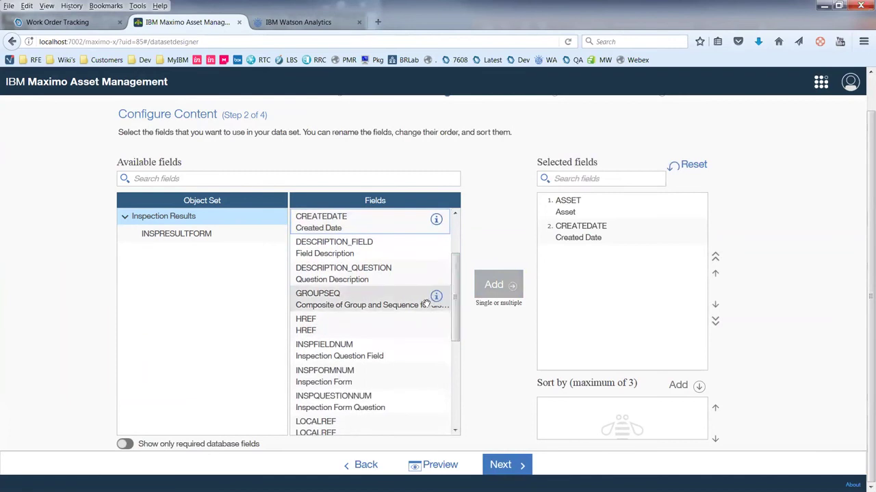
scroll(383, 414, down, 3)
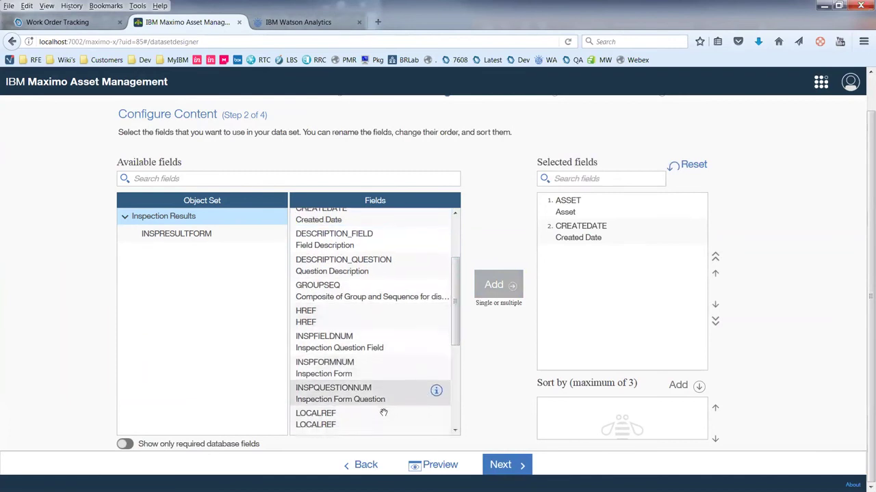
scroll(370, 362, down, 2)
click(343, 316)
double_click(345, 332)
scroll(344, 316, up, 3)
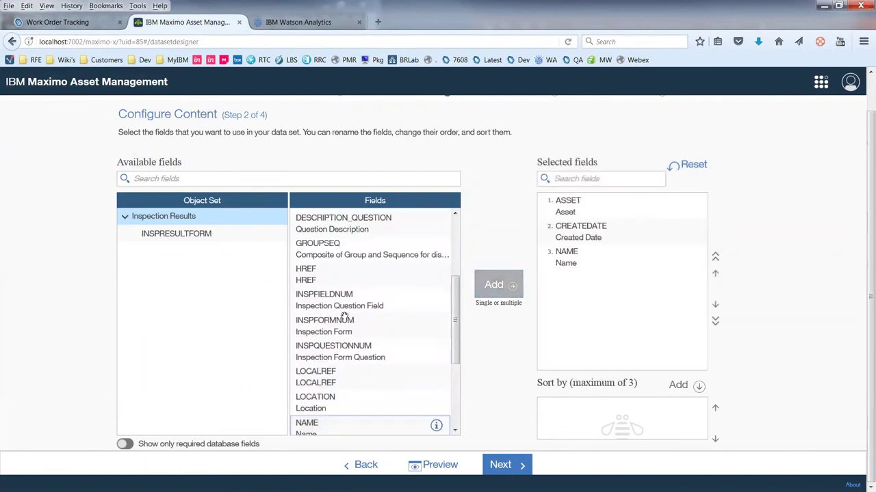
double_click(333, 250)
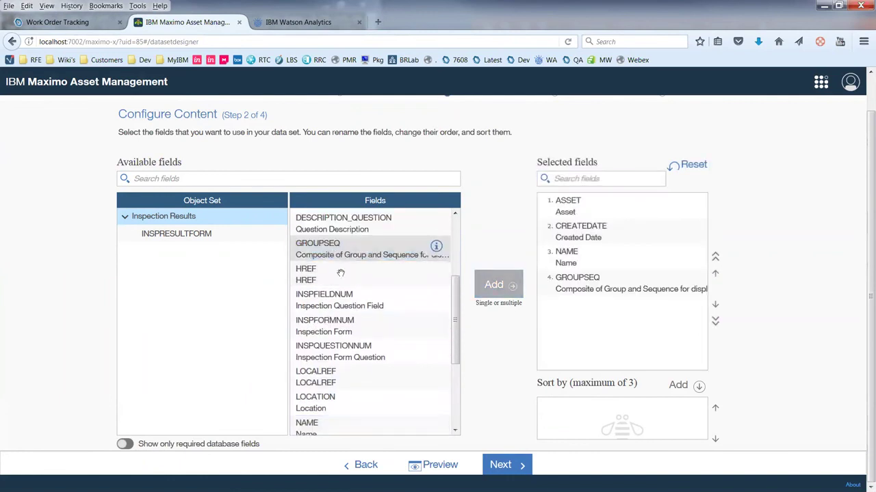
click(361, 220)
double_click(361, 221)
Add the related NUMRESPONSE and TXTRESPONSE result fields.
click(203, 233)
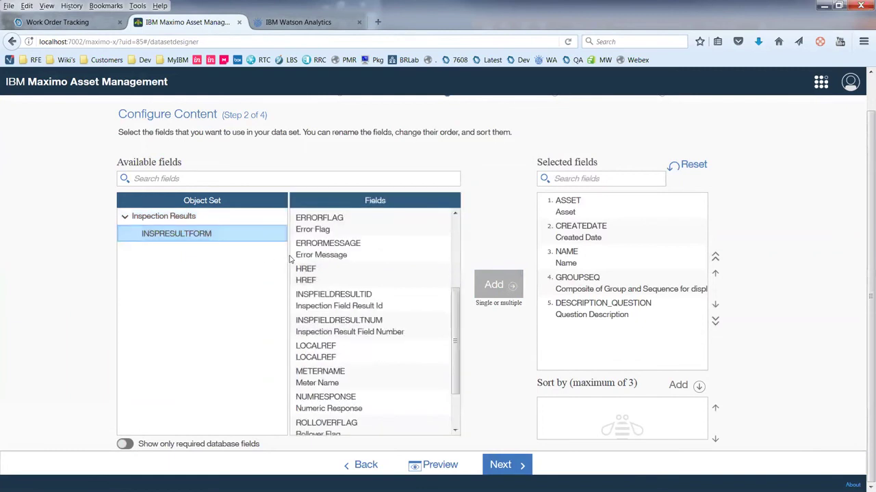
scroll(400, 301, down, 2)
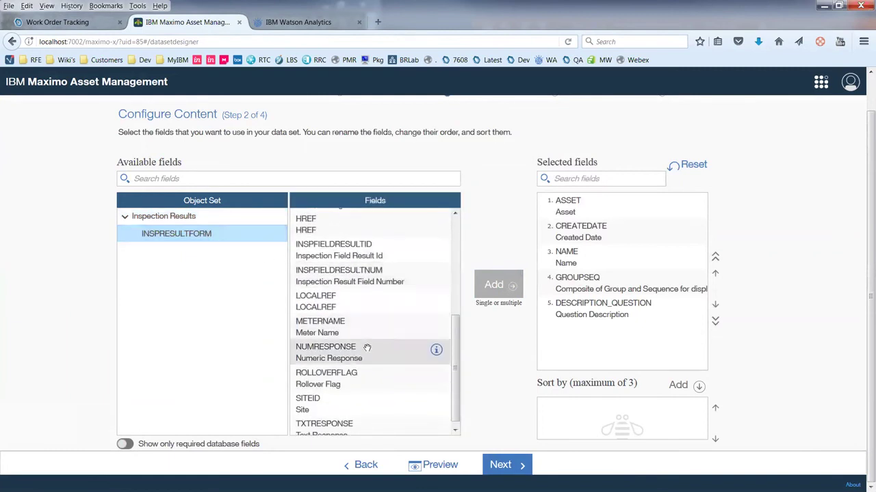
double_click(366, 356)
double_click(369, 420)
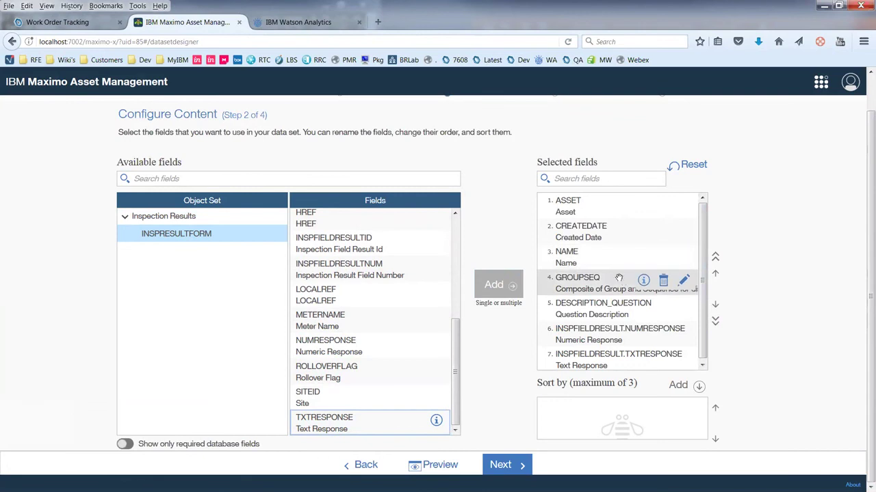
Sort the data set by CREATEDATE, then by GROUPSEQ.
scroll(612, 274, up, 1)
click(596, 263)
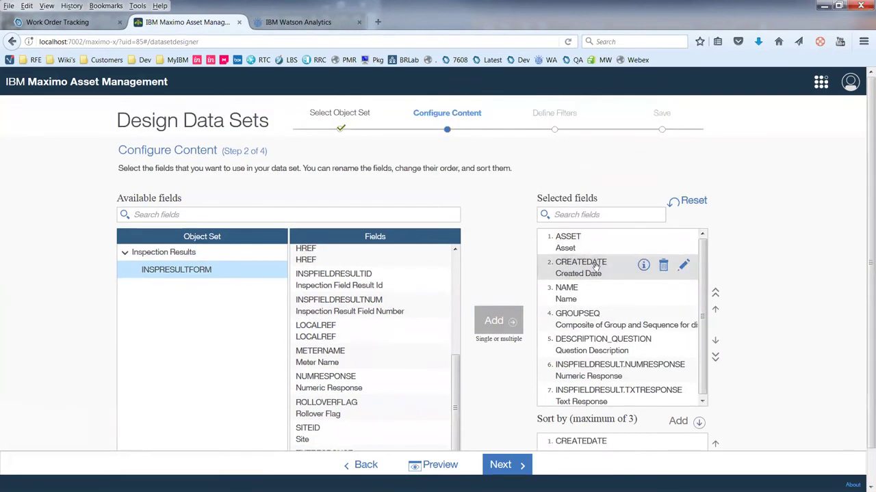
click(598, 323)
scroll(598, 323, down, 1)
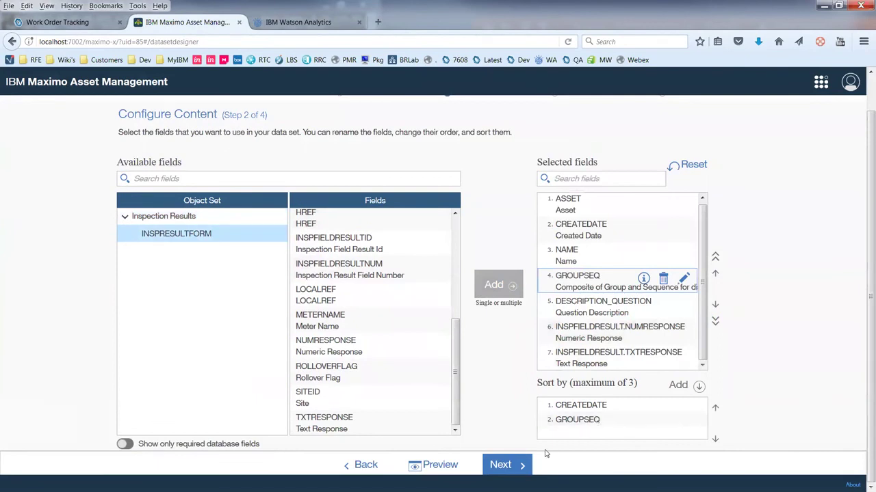
Limit the data set with the query asset='MYCAR'.
click(517, 459)
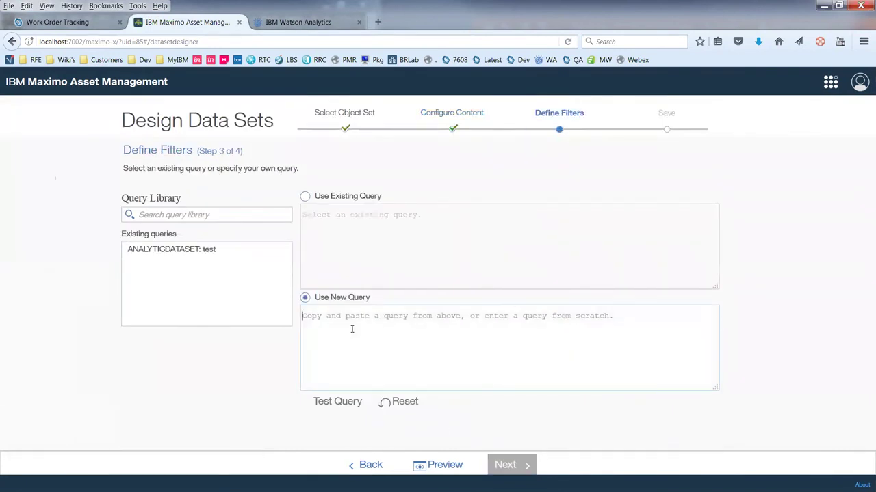
text(asset)
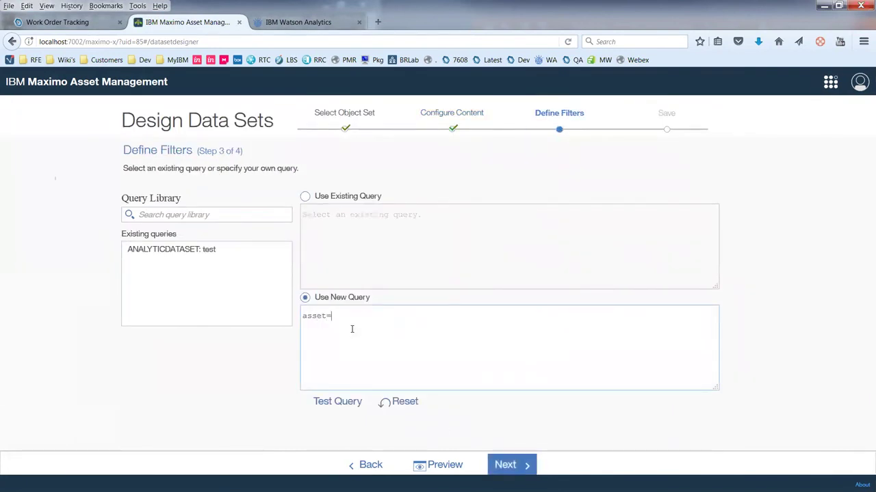
text(='MYCAR)
click(530, 466)
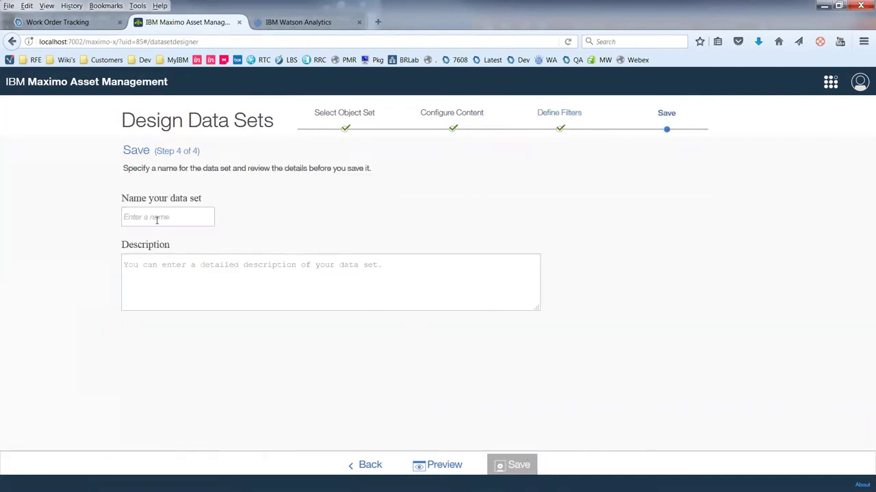
Name the data set MYCAR, described as all inspections of MYCAR.
text(M)
right_click(158, 218)
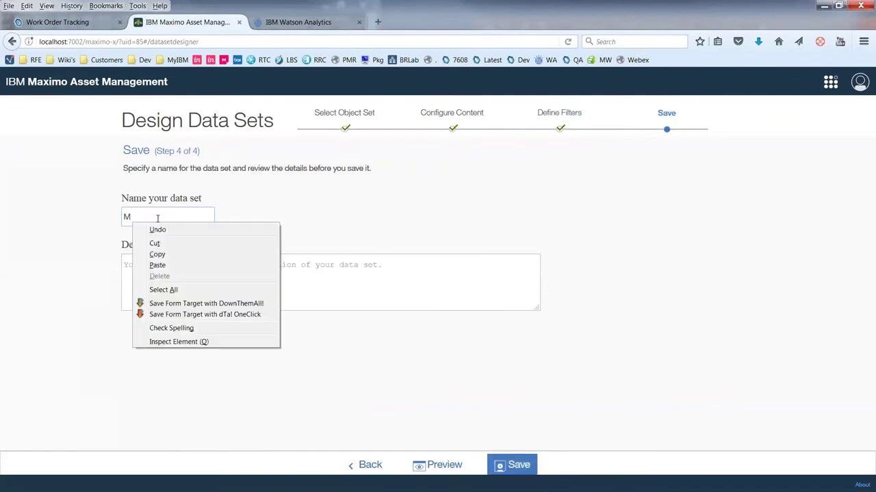
key(Escape)
text(YCAR)
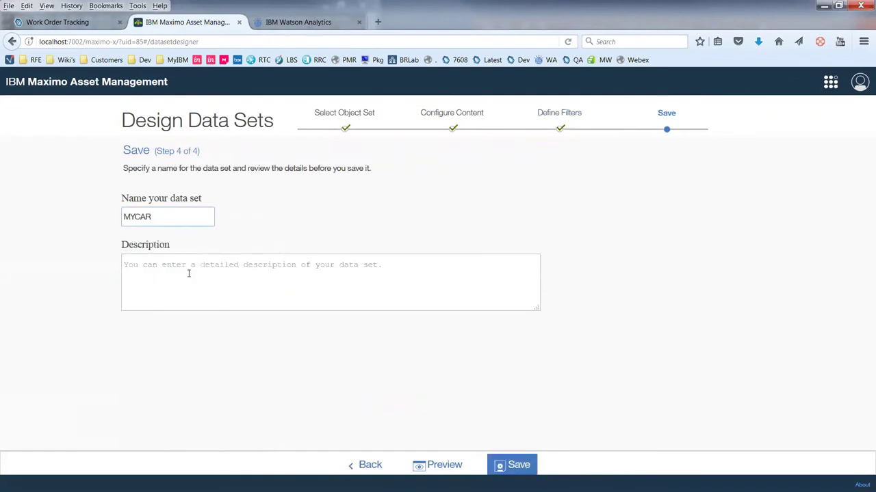
click(190, 274)
text(all inspections )
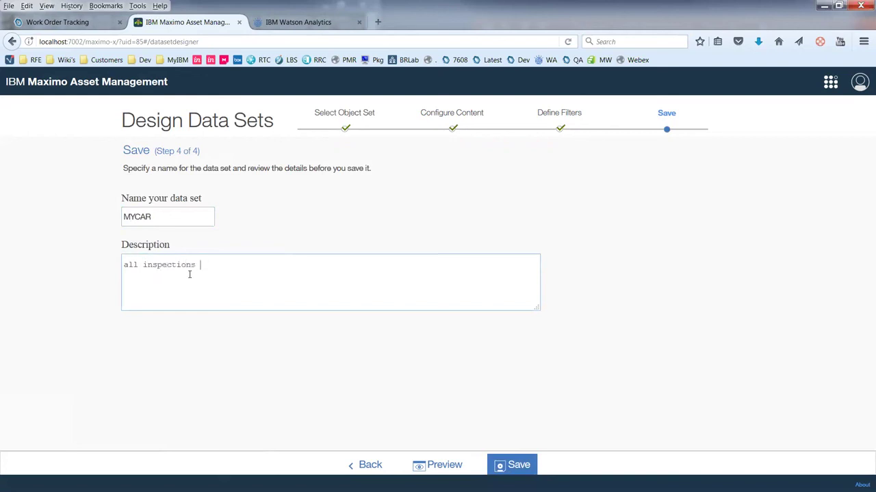
text(of MYCAR)
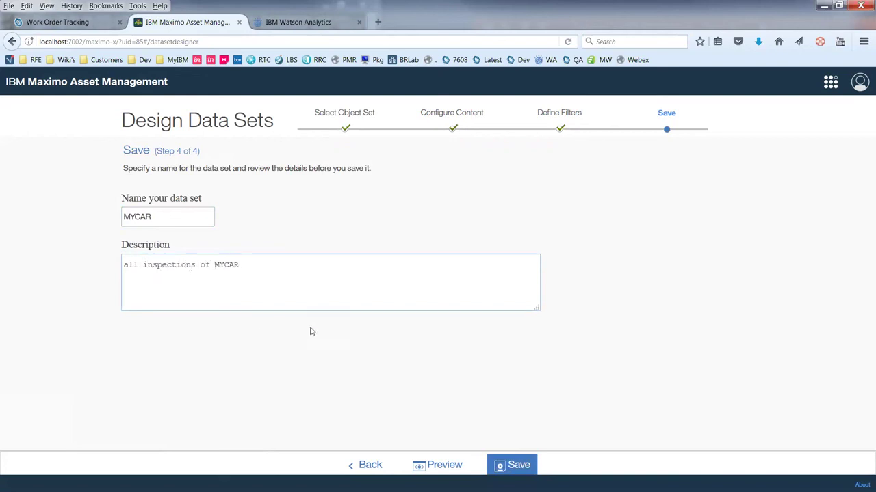
Save the data set and download it as a CSV opened in Excel.
click(532, 466)
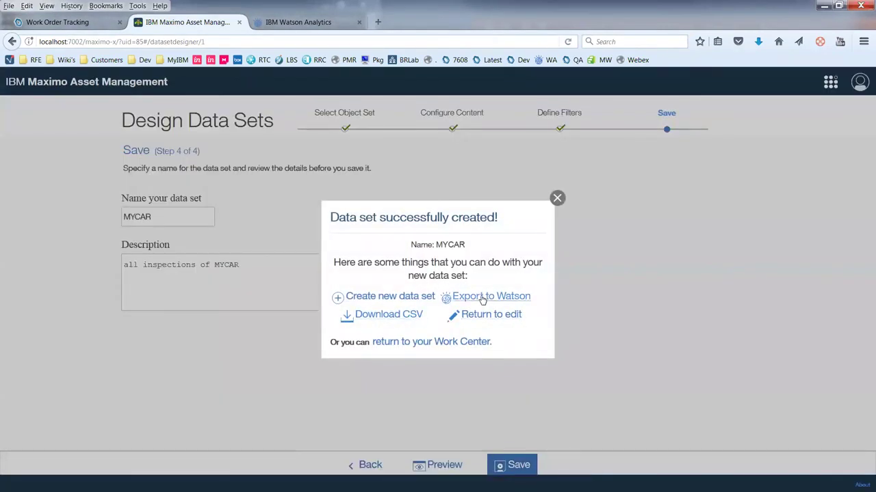
click(407, 318)
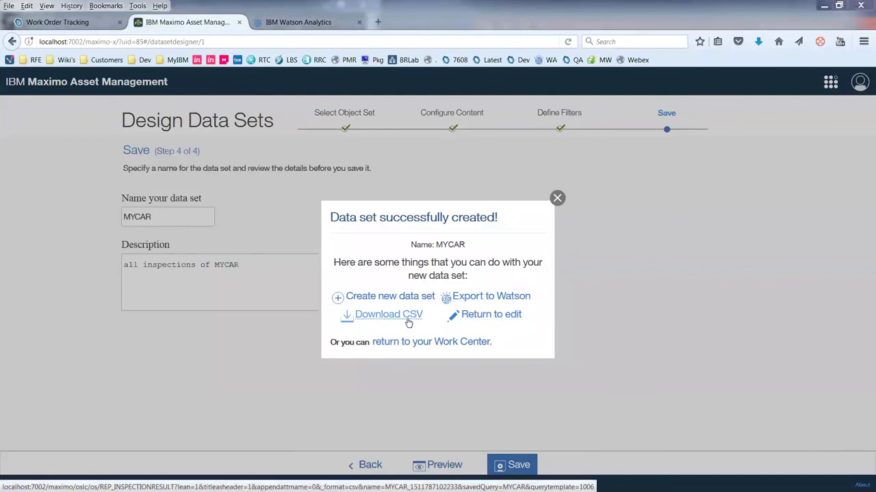
click(378, 262)
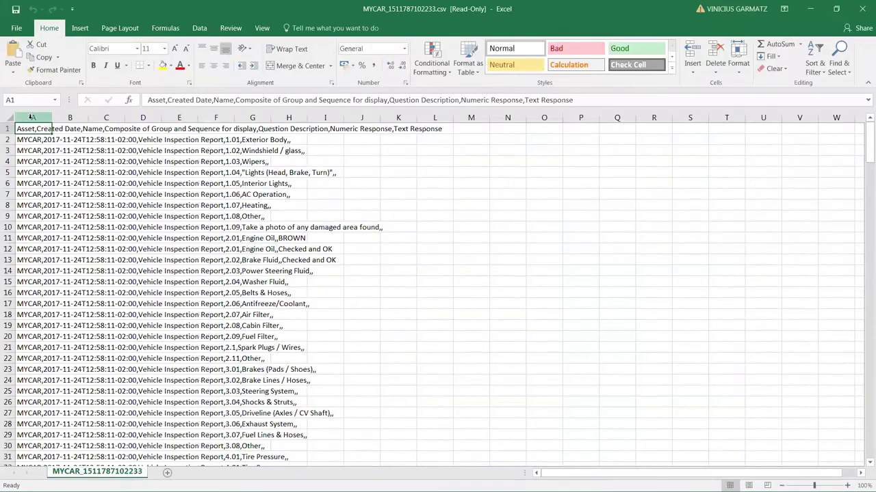
Split the CSV's column A into delimited columns, then review MyCar.xlsx's Pie and Trend charts.
click(32, 118)
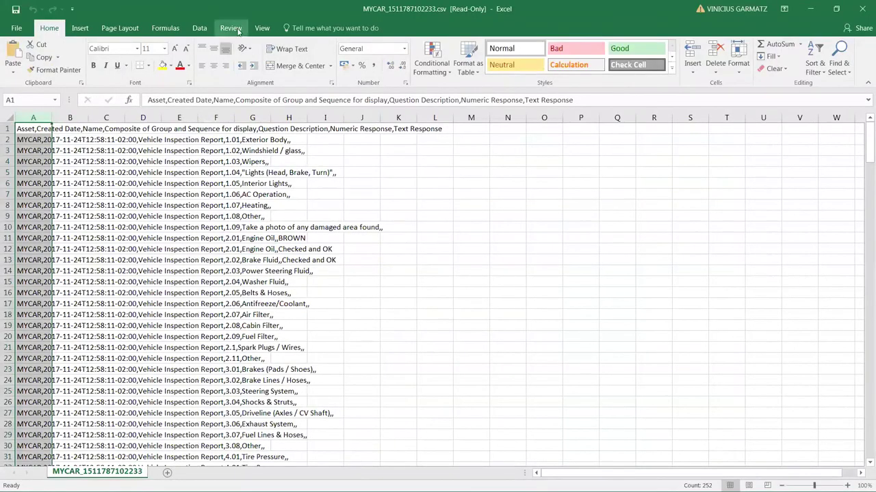
click(199, 28)
click(449, 56)
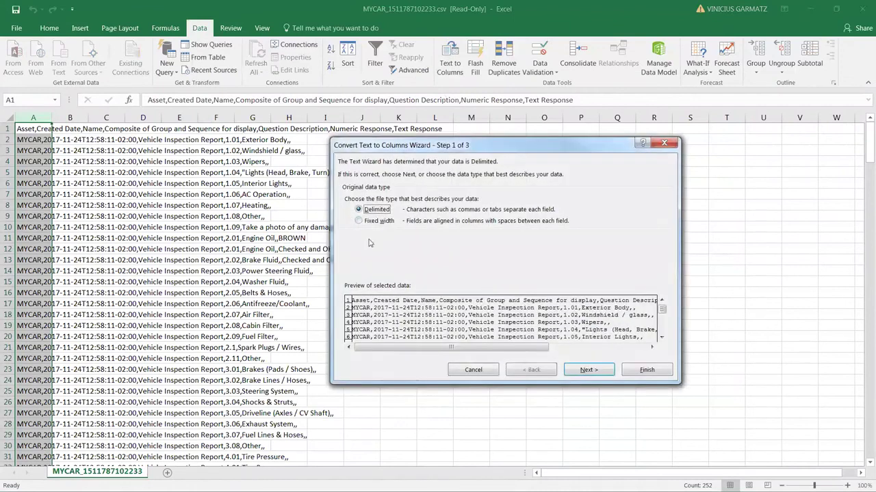
click(381, 220)
click(368, 209)
click(587, 369)
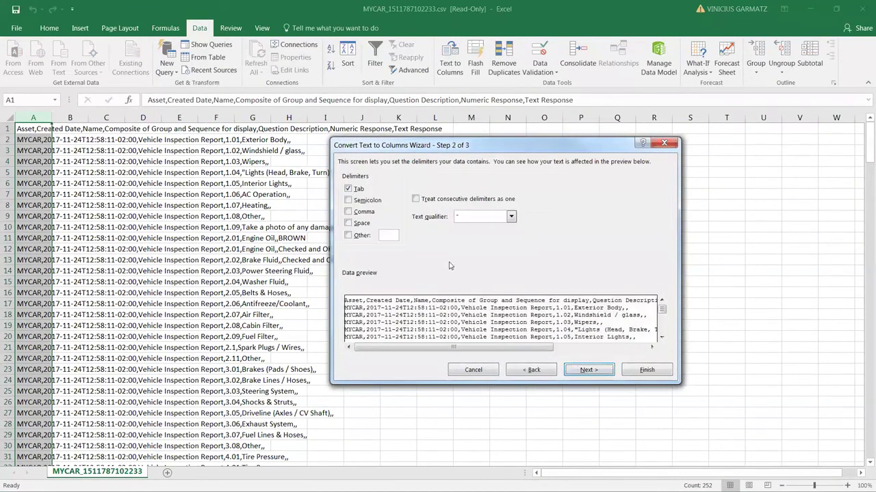
click(646, 370)
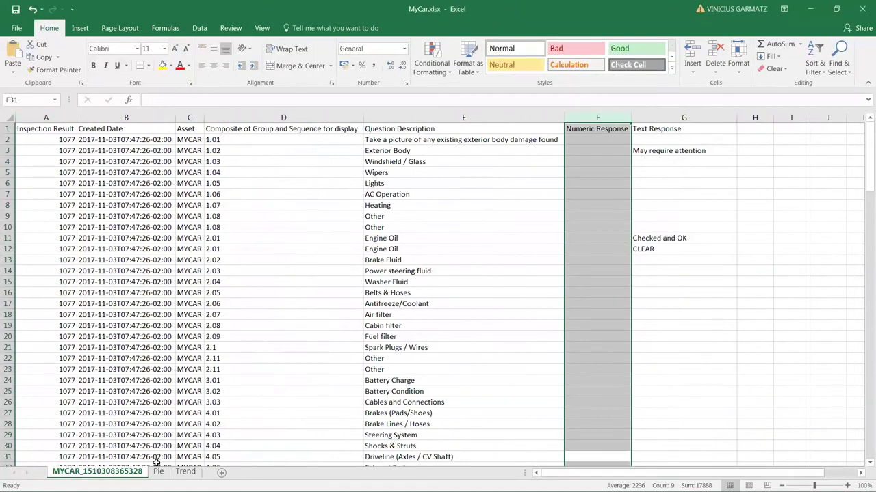
click(161, 472)
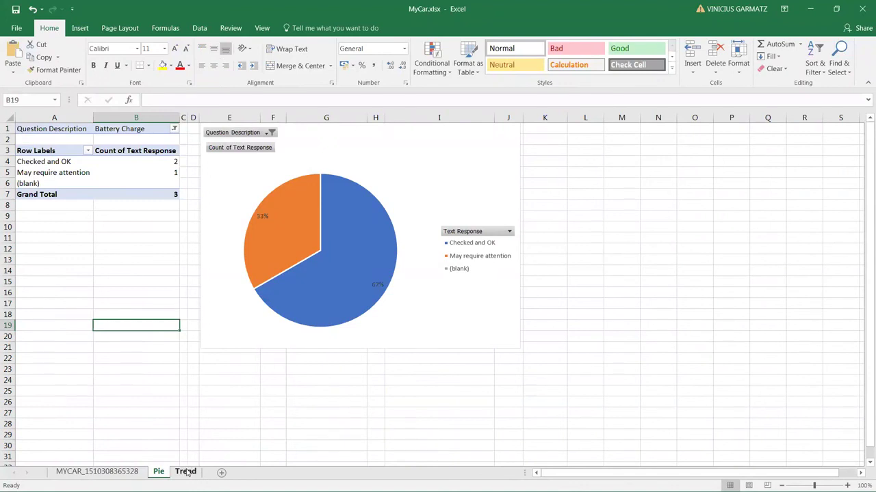
click(185, 472)
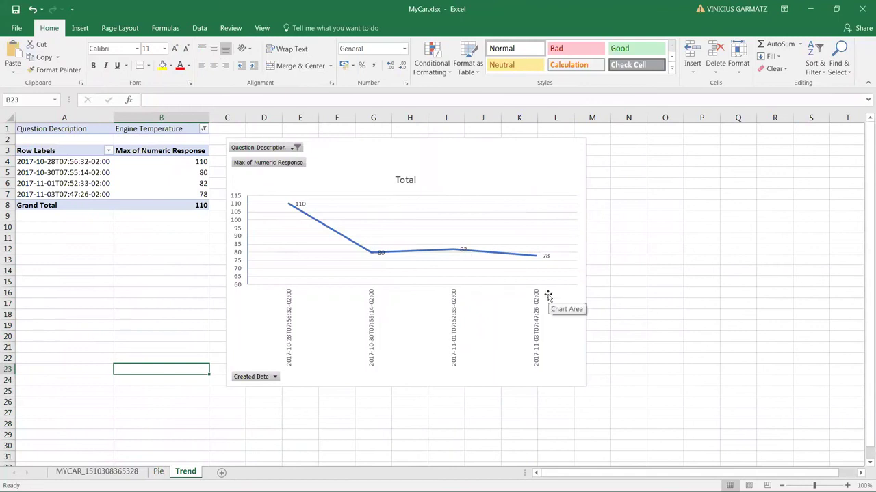
Switch to Watson Analytics and view the BatteryCharge chart, then the Oil color pie chart.
click(810, 9)
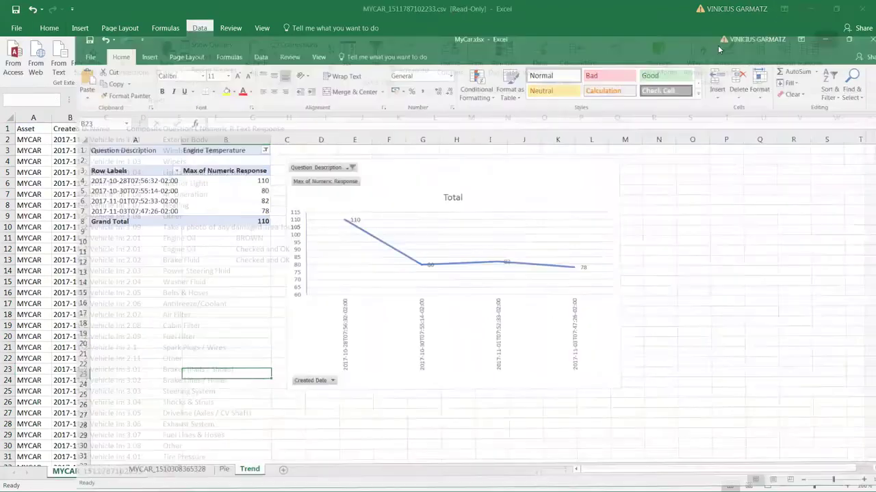
click(810, 9)
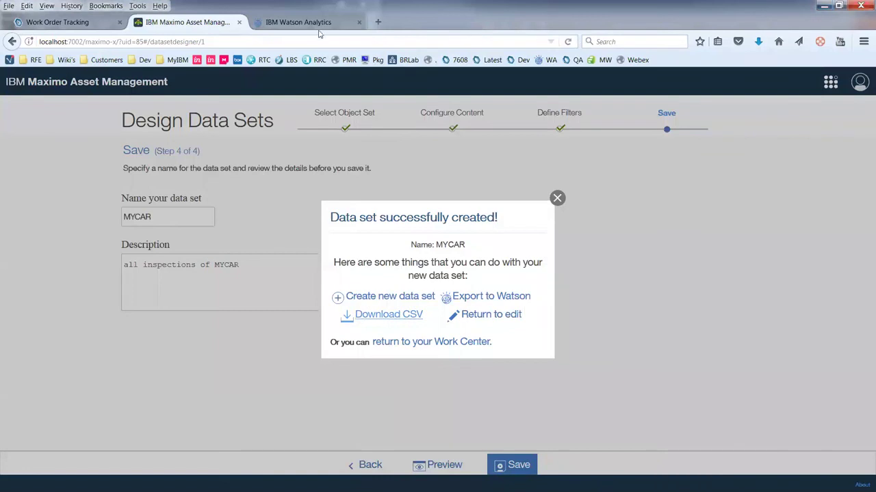
click(298, 22)
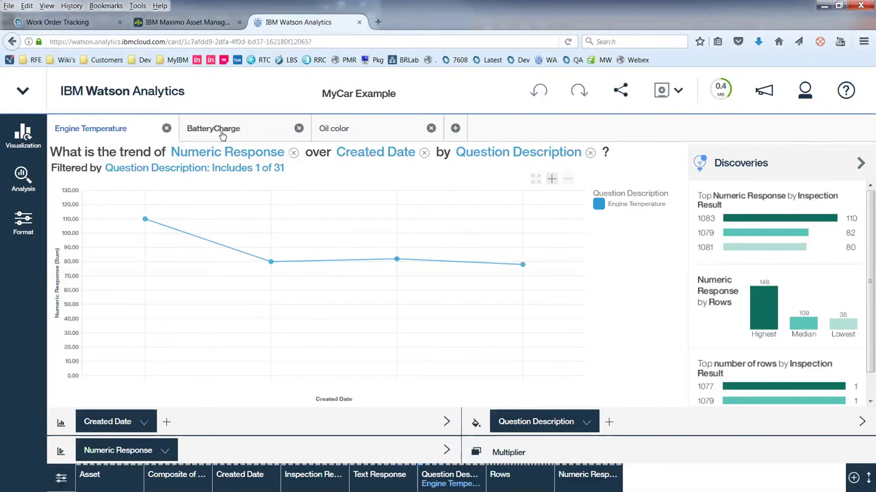
click(222, 136)
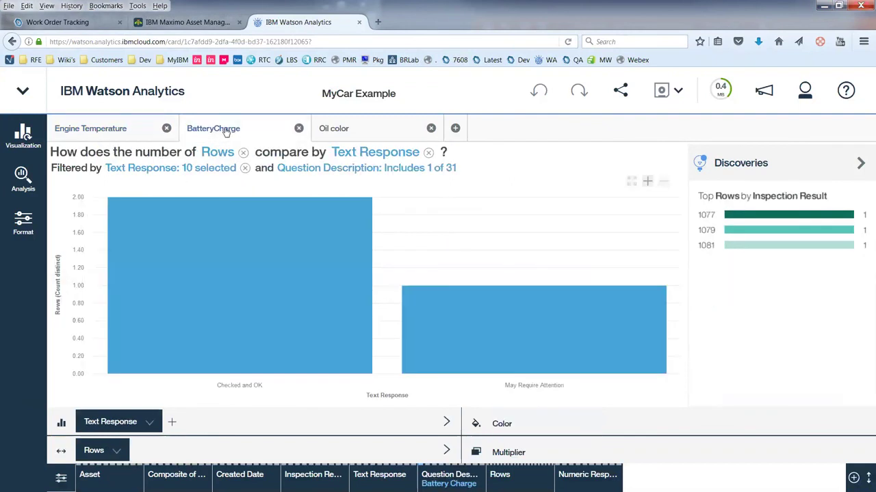
click(336, 133)
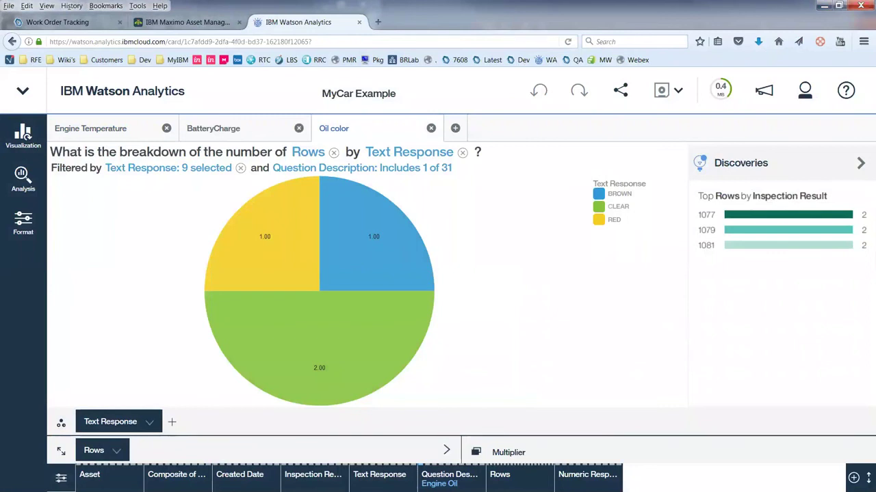
Bring the Inspections presentation forward maximized and scroll the thumbnails back to slide 1.
key(alt+Tab)
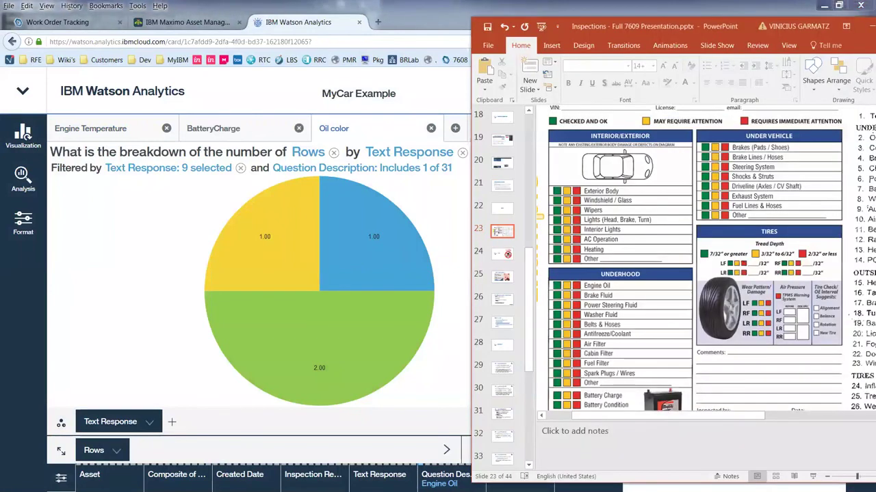
double_click(648, 29)
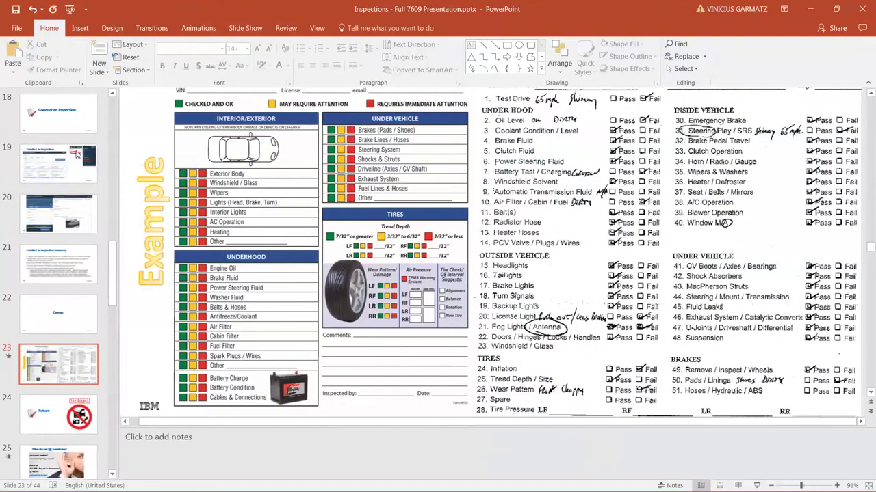
scroll(59, 144, up, 10)
scroll(58, 144, up, 5)
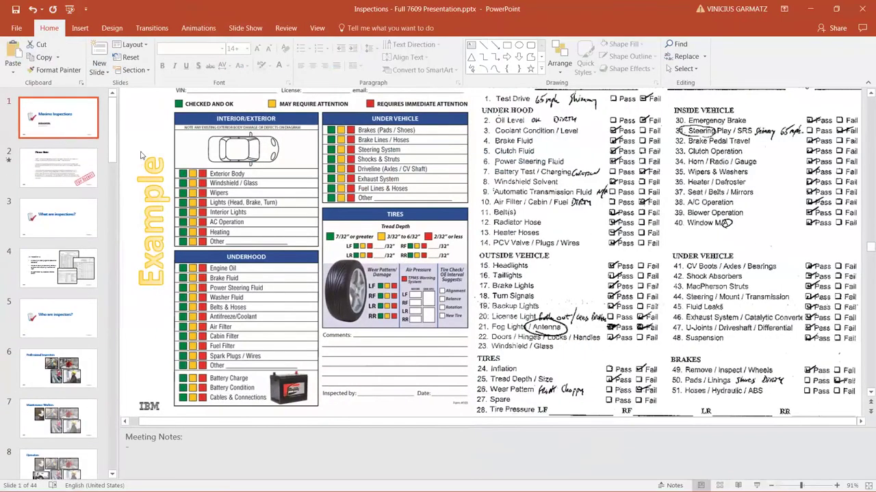